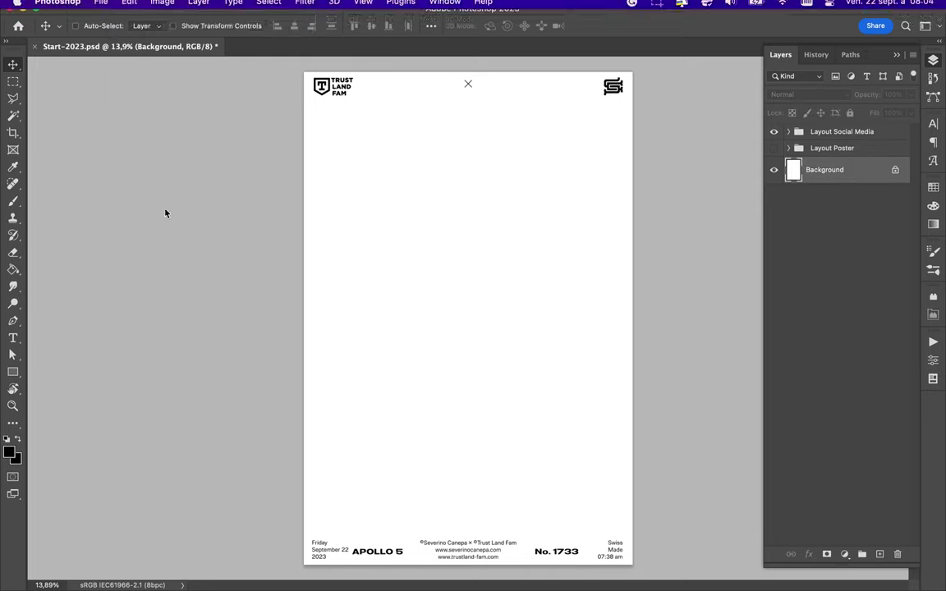
Fill the background with black and type the word 'Getting' in white
click(688, 53)
key(t)
click(411, 235)
text(Gett)
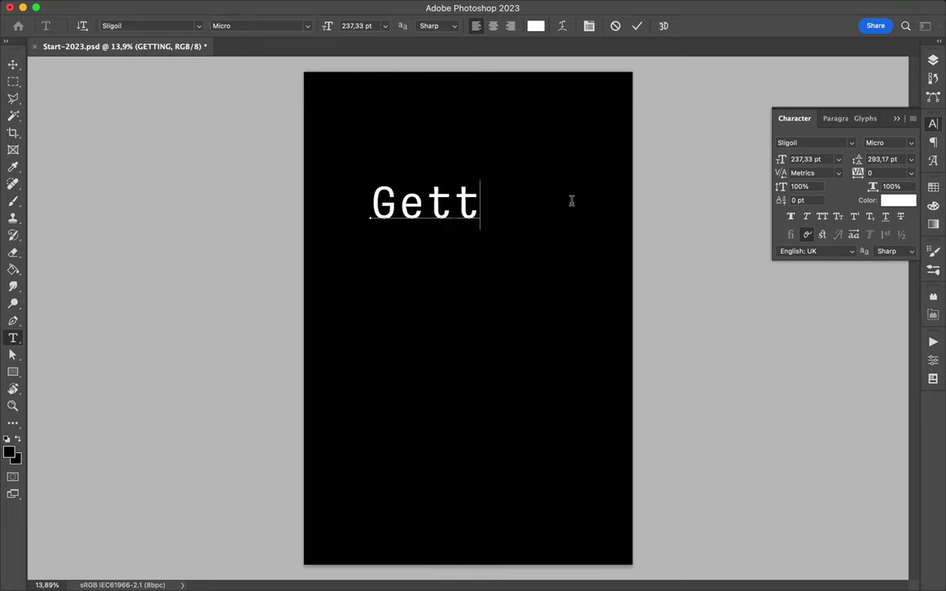
text(ing)
key(Escape)
Add 'Caught' as a second white text line
key(v)
key(BackSpace)
text(getting caught)
drag(550, 294, 322, 289)
key(BackSpace)
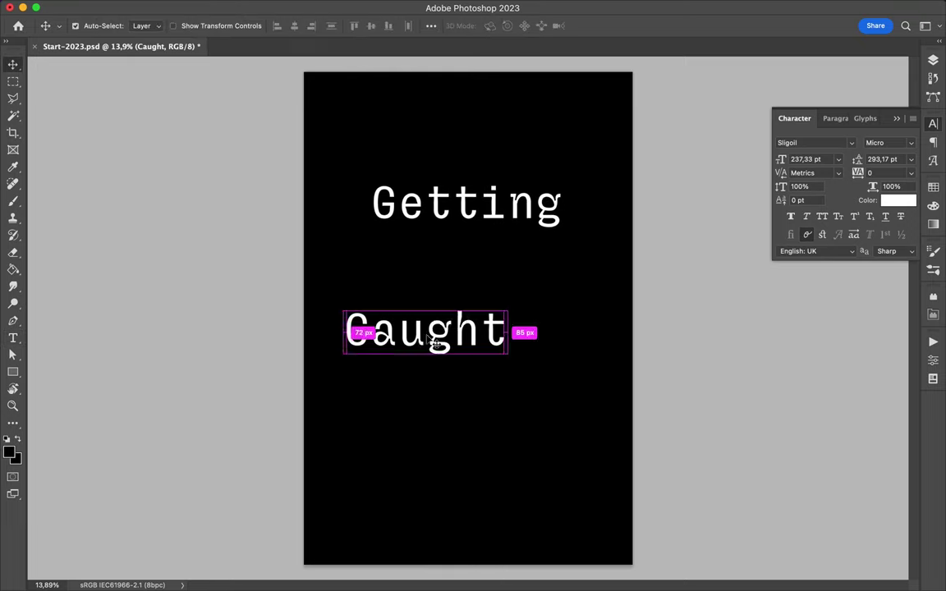
Stack 'Caught' under 'Getting', align both lines, and enlarge them together
drag(427, 345, 424, 276)
click(431, 26)
drag(498, 217, 498, 259)
key(ctrl+t)
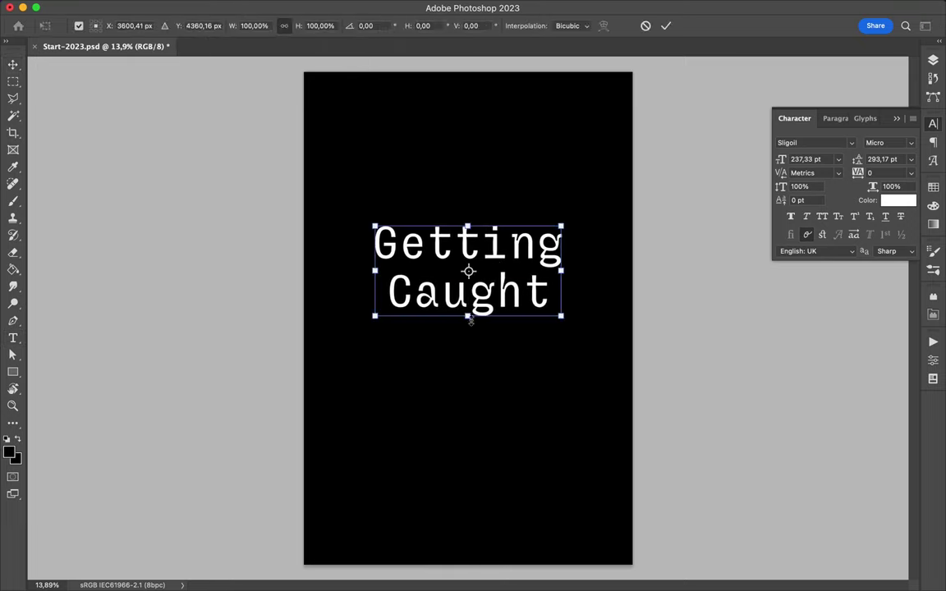
drag(468, 316, 465, 355)
Tighten the title's letter spacing to a tracking of -40
key(Return)
double_click(874, 173)
text(-40)
key(Return)
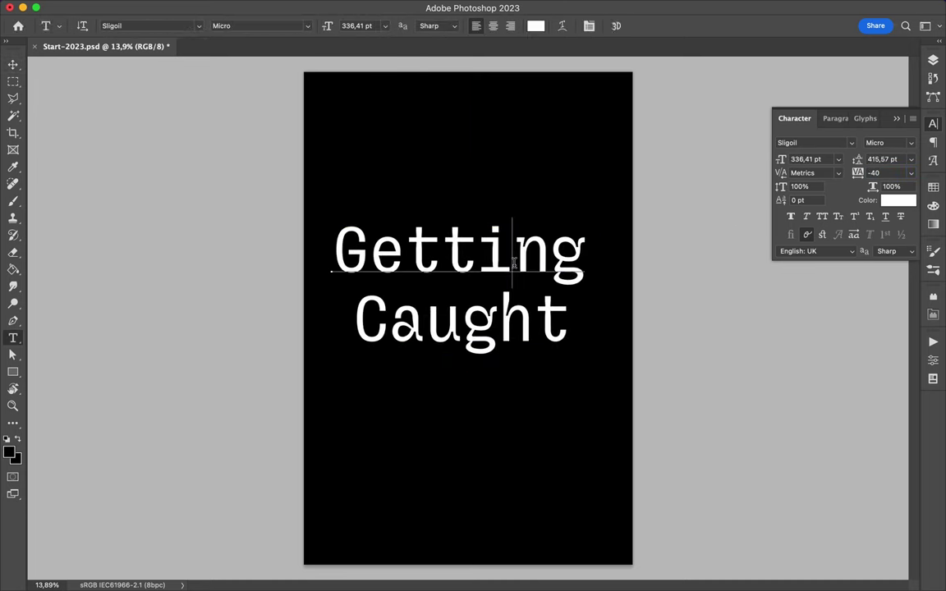
Nudge the title to the centre of the poster
drag(527, 325, 482, 321)
double_click(415, 333)
key(Escape)
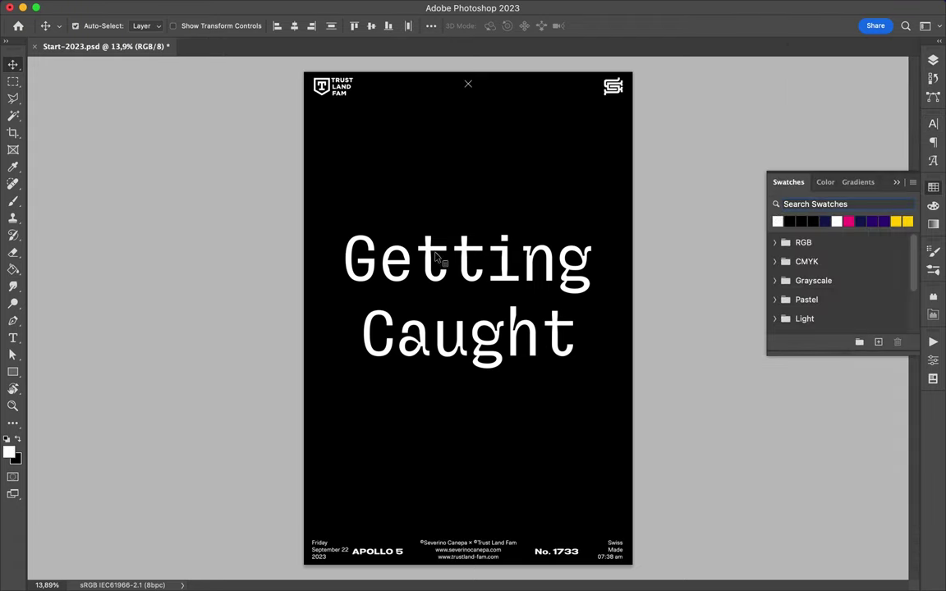
Duplicate the Caught and Getting text layers and rasterize the copy
key(v)
key(F7)
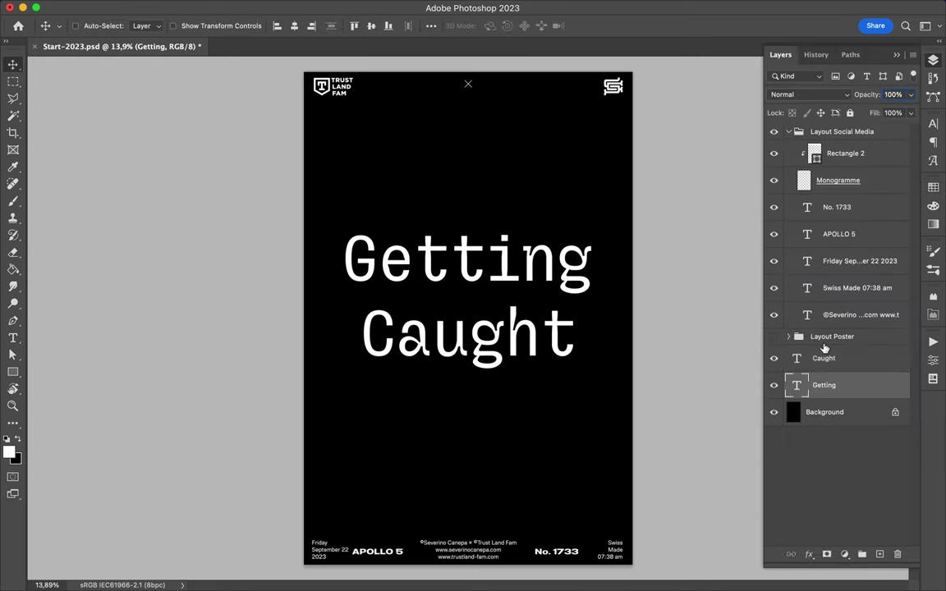
drag(817, 170, 821, 212)
right_click(869, 233)
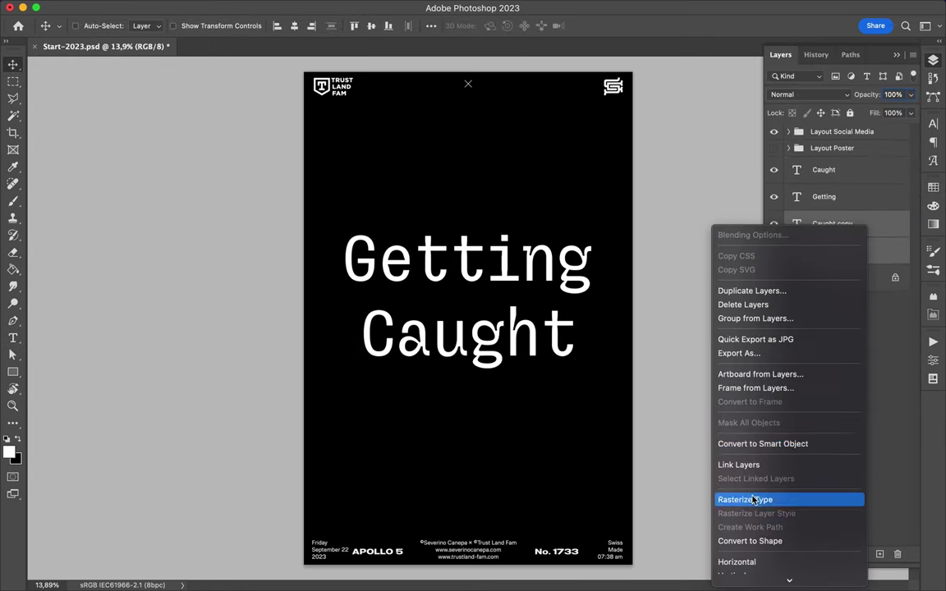
click(753, 500)
Gaussian-blur the rasterized copy by about 41.6 px and duplicate the glow layer
click(305, 7)
click(305, 8)
click(540, 219)
key(Return)
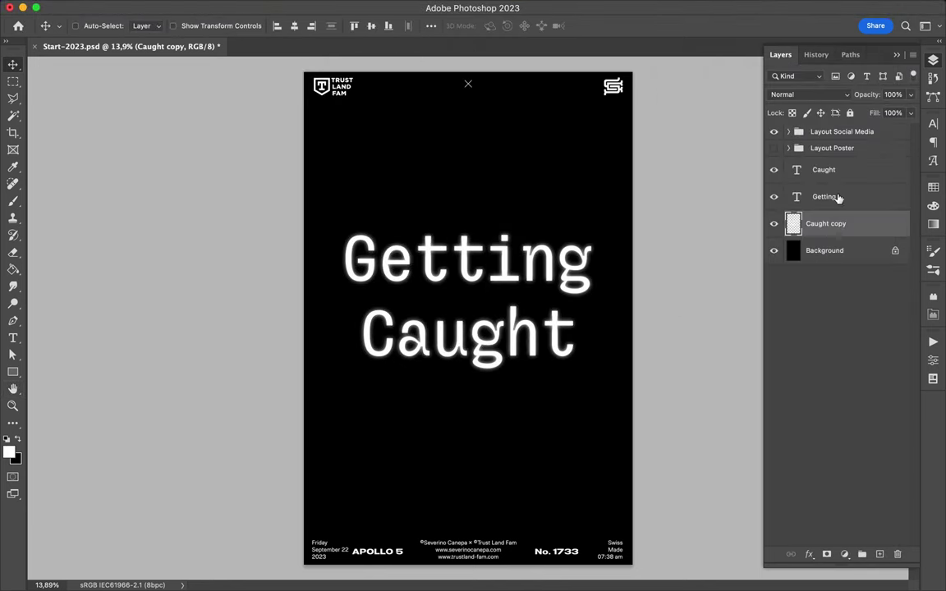
drag(840, 198, 824, 251)
click(463, 432)
key(Escape)
Draw a red rectangle over the left half of the text
drag(470, 422, 469, 423)
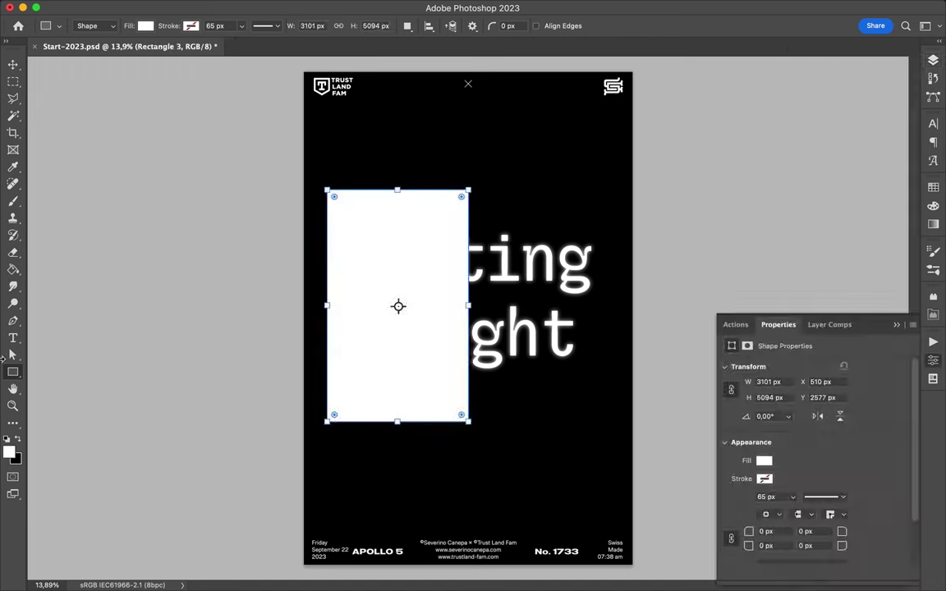
click(934, 206)
click(933, 59)
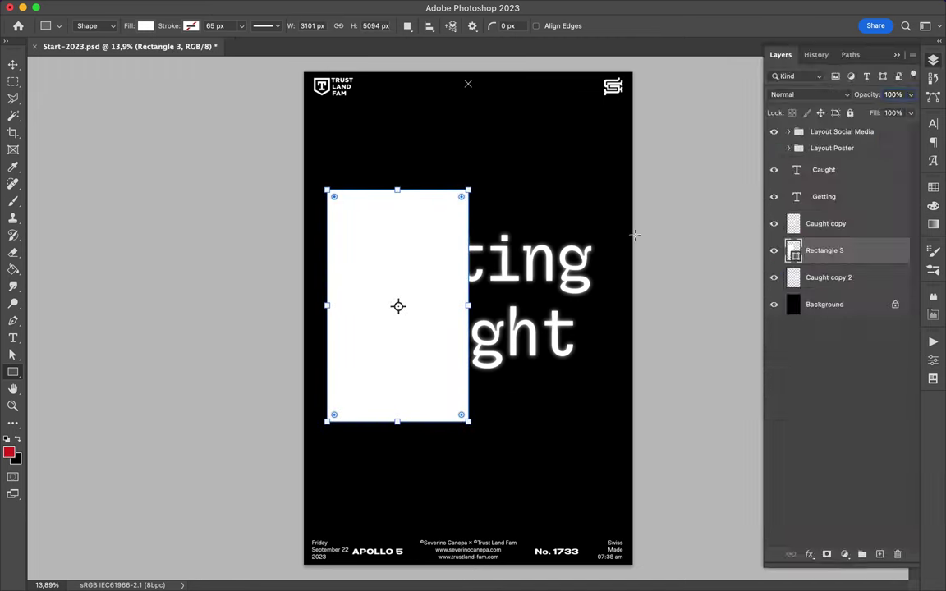
click(933, 187)
key(v)
Copy the rectangle over the right half and colour it blue #2319d4
key(alt+BackSpace)
drag(414, 210, 555, 213)
key(u)
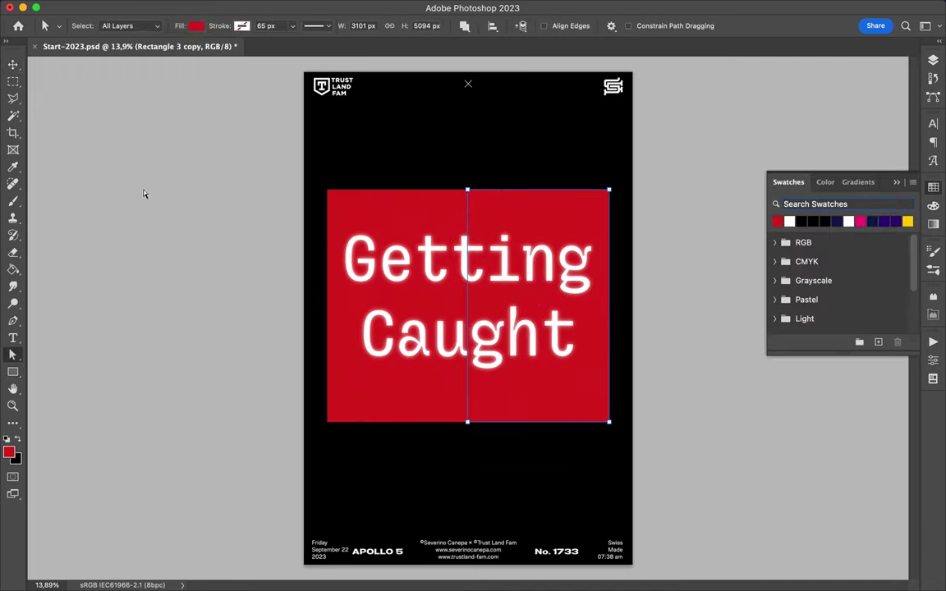
click(200, 25)
click(277, 47)
text(2319d4)
click(714, 55)
Duplicate the red and blue rectangles and copy the text-shaped area to a new layer
click(933, 61)
scroll(602, 270, up, 2)
shift+click(825, 277)
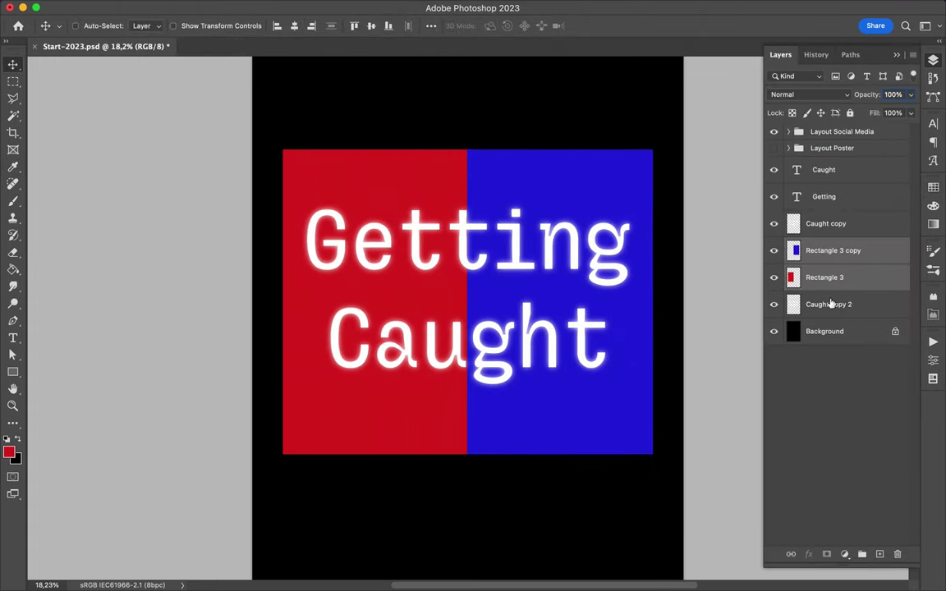
drag(826, 277, 826, 292)
super+click(796, 304)
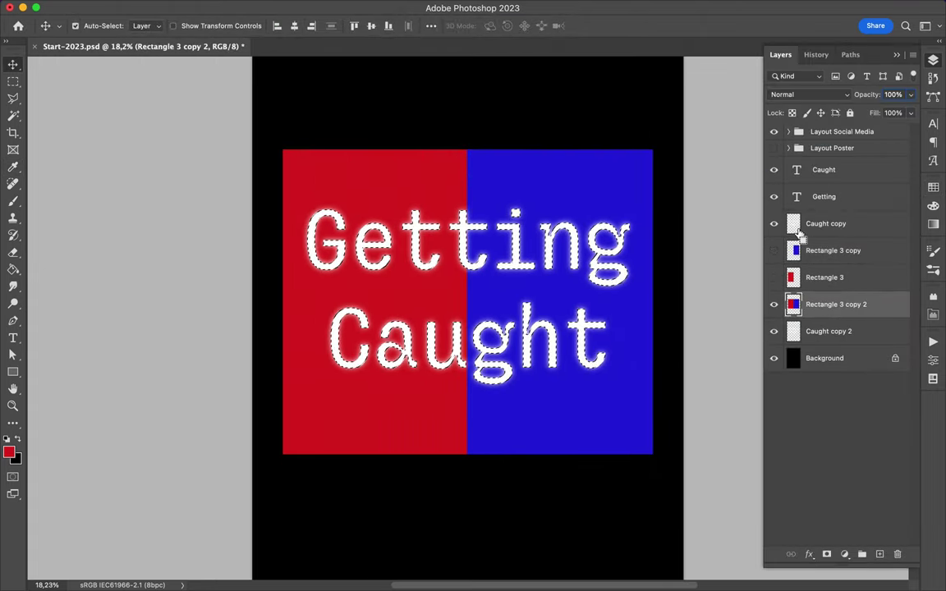
key(super+j)
Gaussian-blur the coloured text layer and hide the red and blue rectangles
click(306, 8)
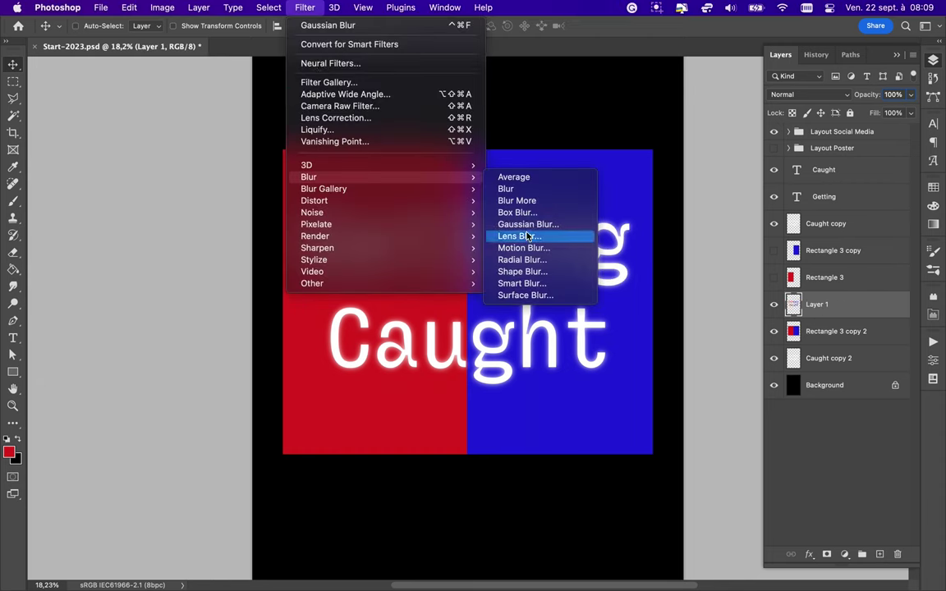
click(528, 225)
key(Return)
click(774, 331)
scroll(458, 347, up, 2)
scroll(457, 347, up, 1)
scroll(457, 346, down, 1)
Blend the coloured glow as Linear Dodge (Add) and duplicate it
click(809, 95)
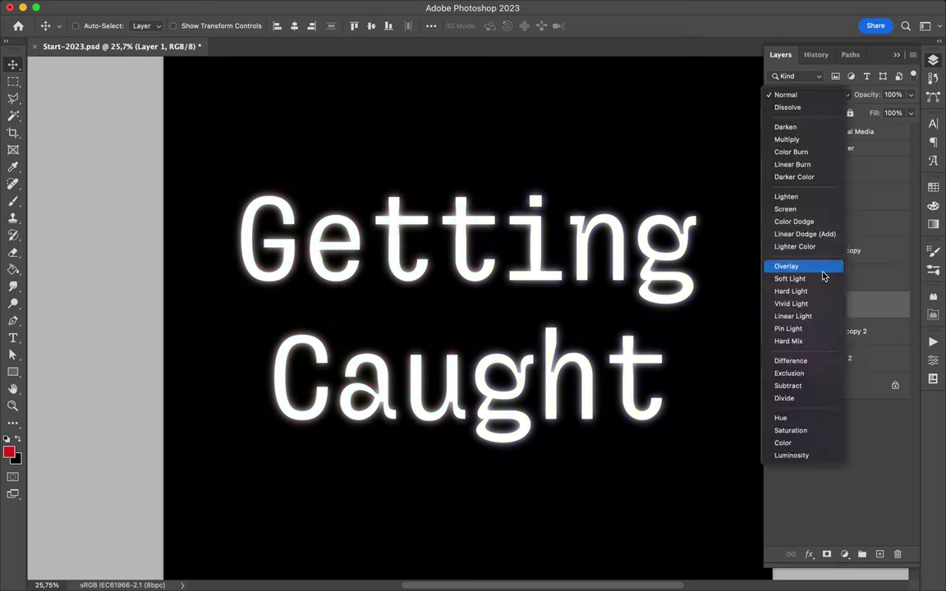
click(804, 233)
key(ctrl+j)
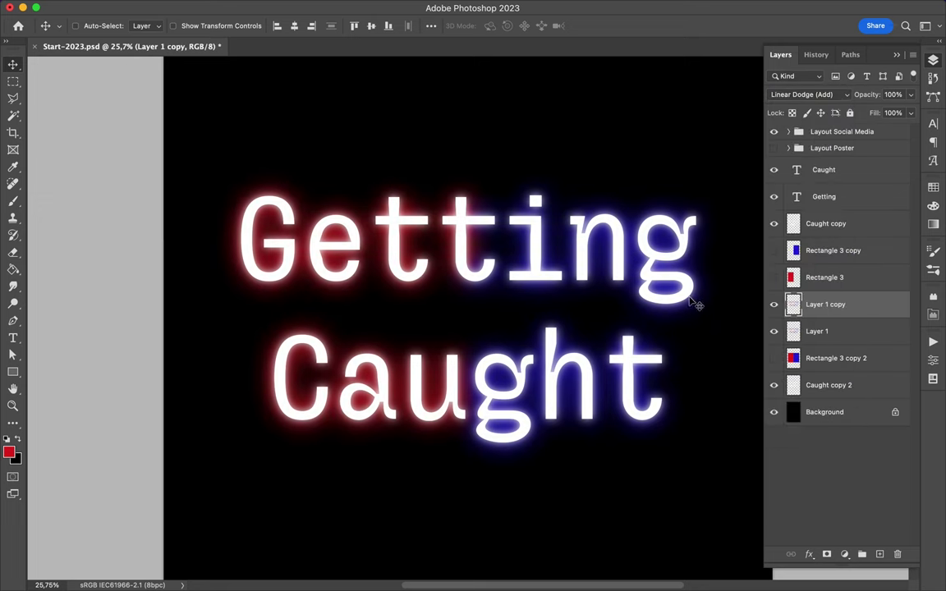
key(ctrl+0)
click(880, 554)
click(145, 25)
click(114, 51)
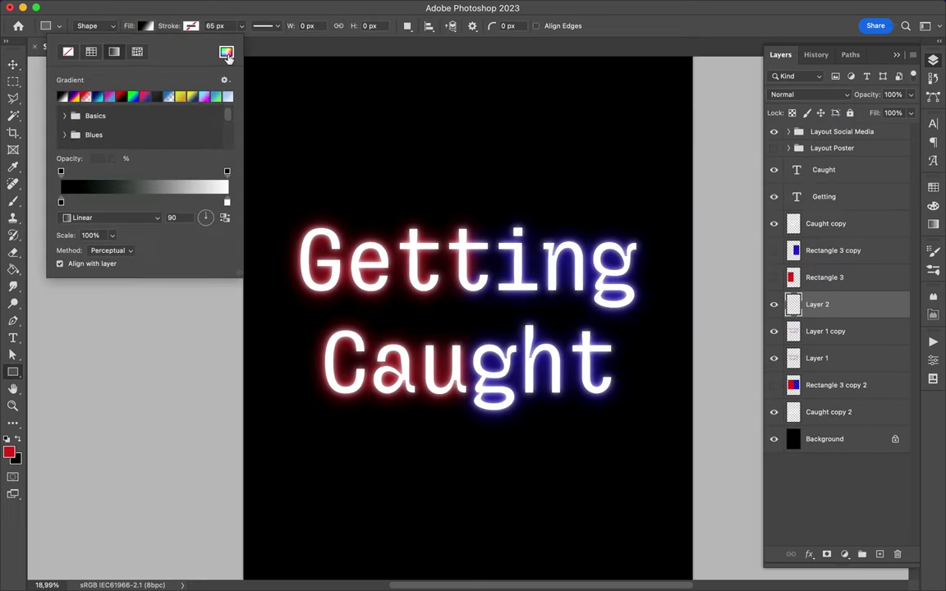
Choose an Angle gradient and append the default gradients, with the left end transparent
click(152, 218)
click(135, 238)
click(141, 256)
click(225, 81)
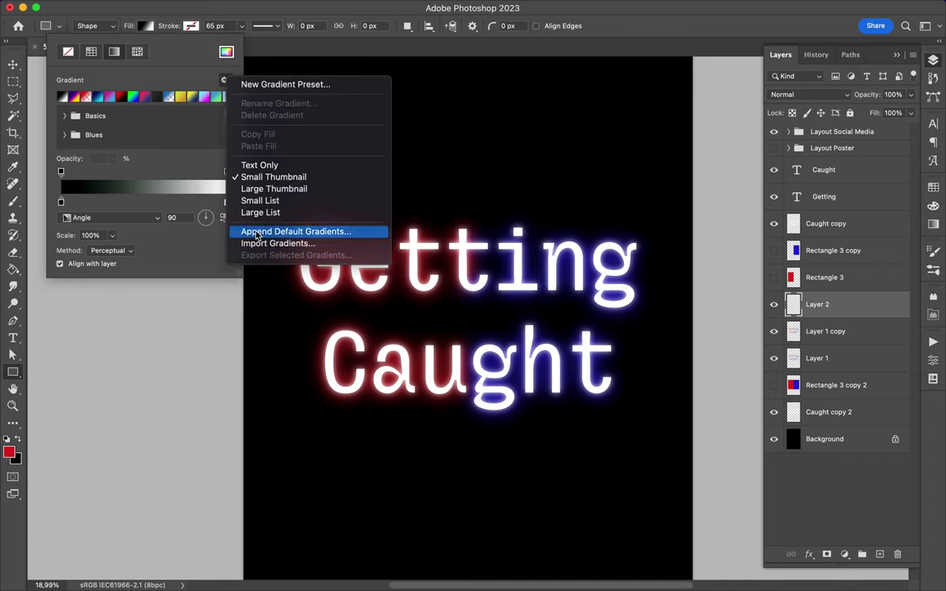
click(257, 232)
click(59, 172)
text(0)
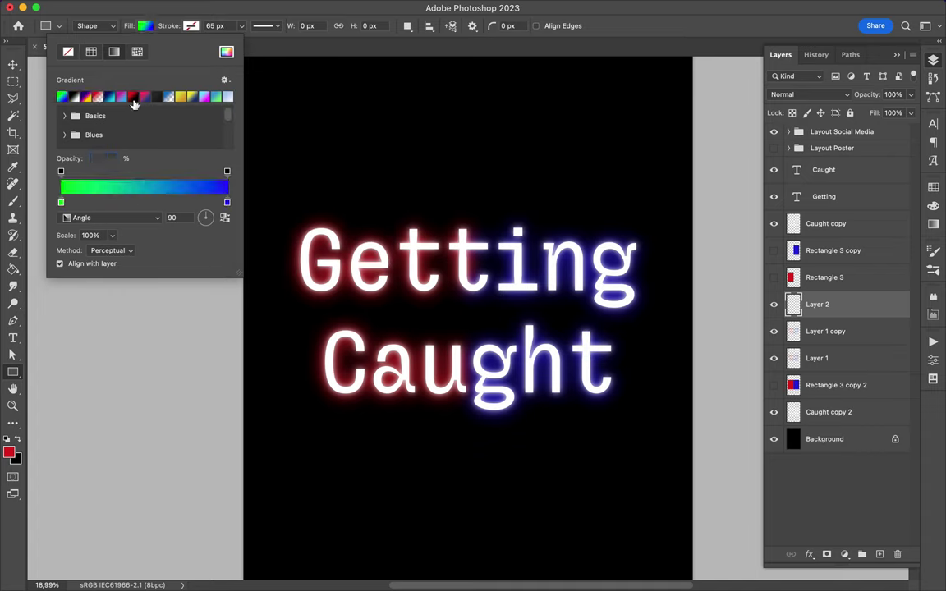
Draw a gradient rectangle covering the whole poster and switch it to Angle
click(144, 218)
click(130, 252)
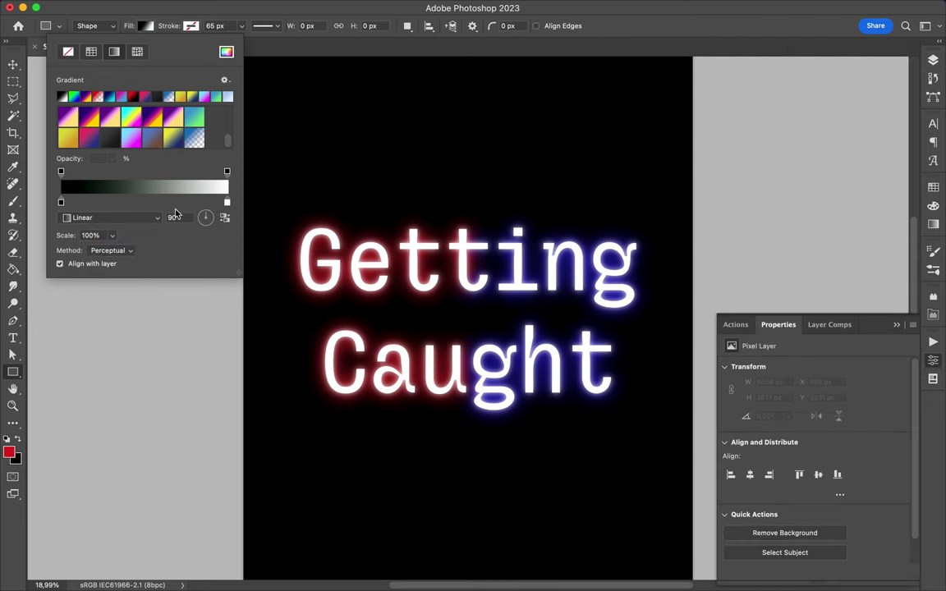
drag(298, 59, 640, 575)
click(146, 25)
click(110, 218)
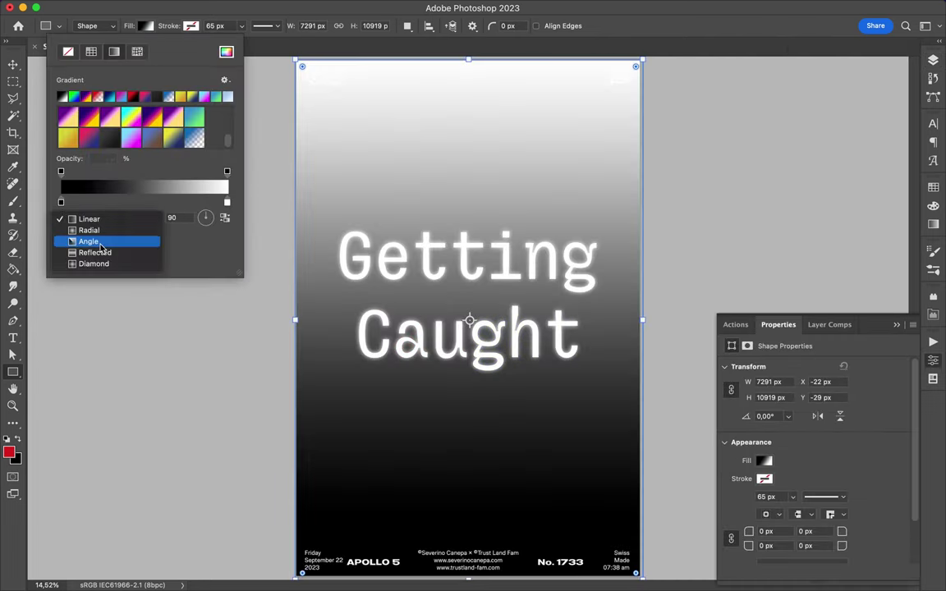
click(91, 242)
Reset the rectangle fill to a gradient and preview other gradient types
click(451, 26)
click(407, 25)
click(146, 25)
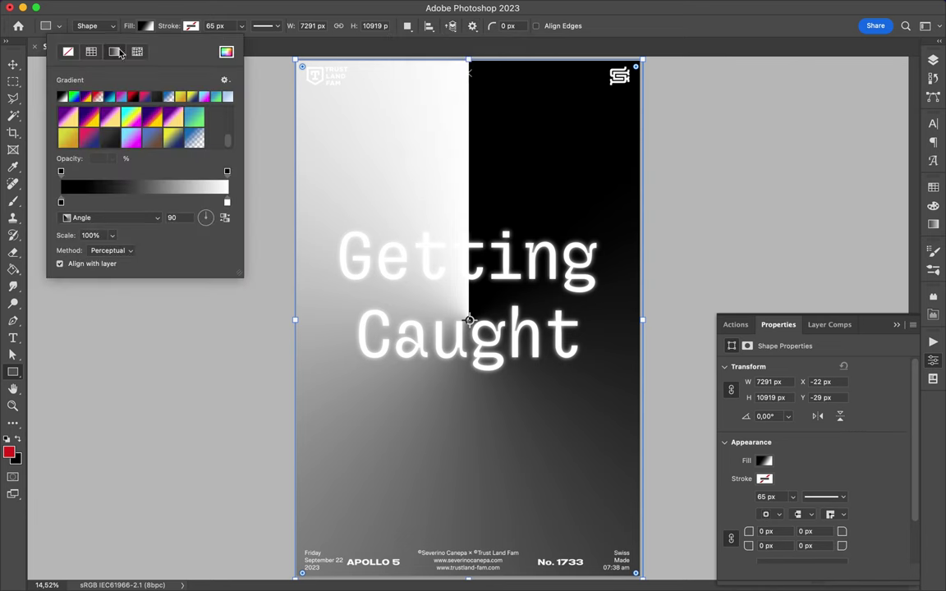
click(136, 51)
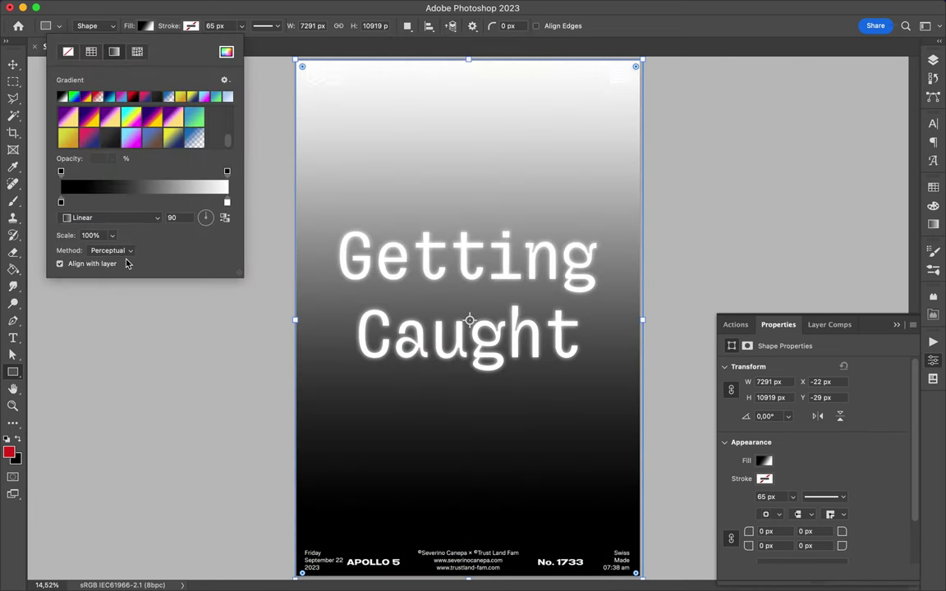
key(Down)
key(Down)
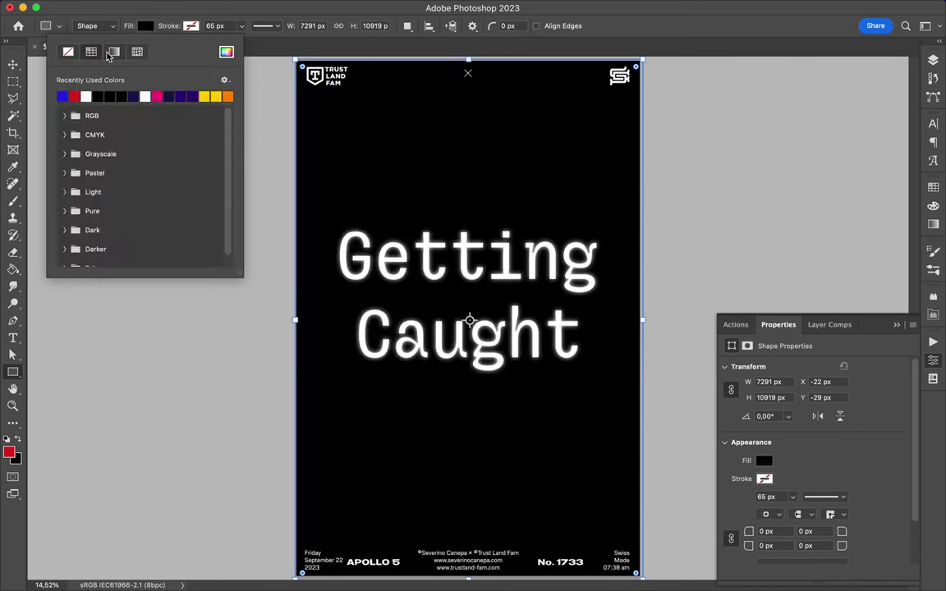
Turn the rectangle's fill into a randomized multicolour noise gradient
click(105, 198)
click(397, 238)
click(398, 253)
click(562, 365)
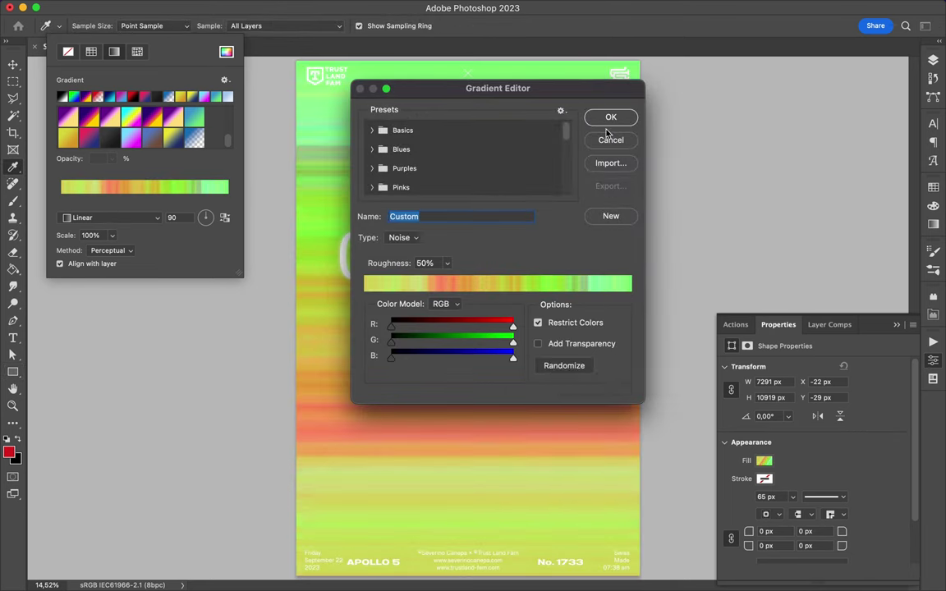
click(611, 116)
key(Down)
click(213, 193)
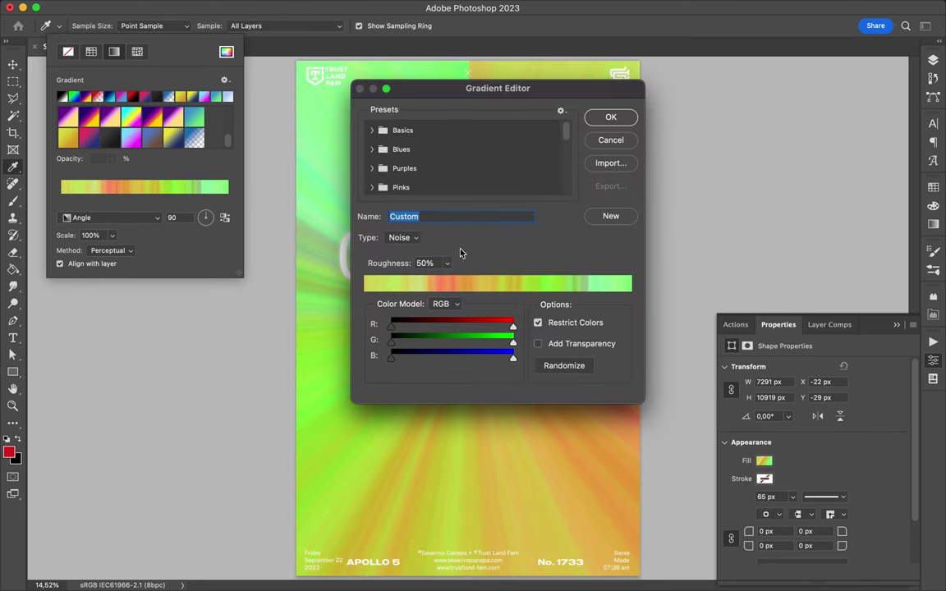
click(611, 117)
click(933, 59)
Add a Hue/Saturation adjustment with saturation lowered toward -100, and delete a layer
click(809, 382)
drag(813, 444, 728, 444)
click(933, 59)
click(829, 332)
key(Delete)
scroll(549, 256, up, 3)
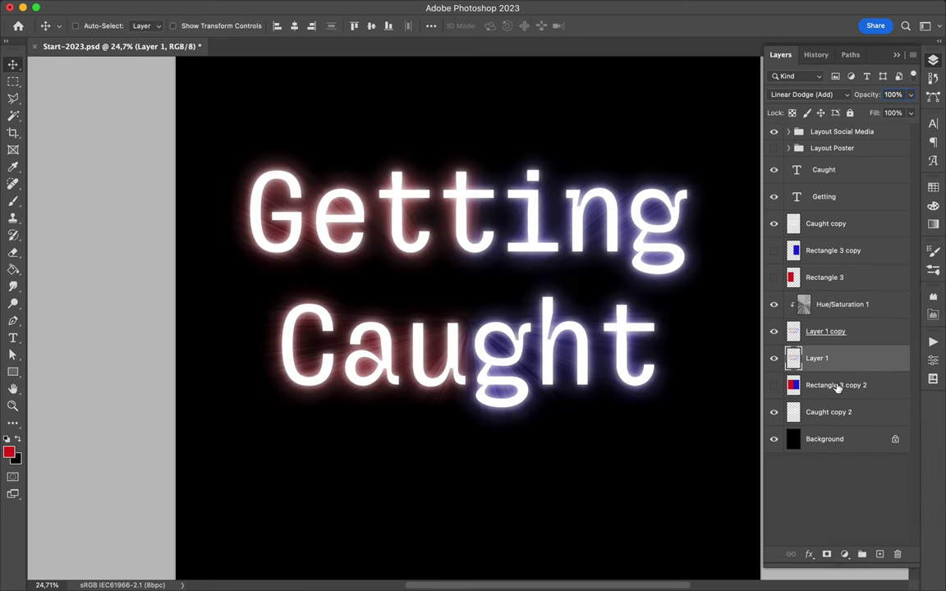
Duplicate the glow and its adjustment, then Gaussian-blur Layer 2 by about 200 px
shift+click(834, 305)
key(ctrl+j)
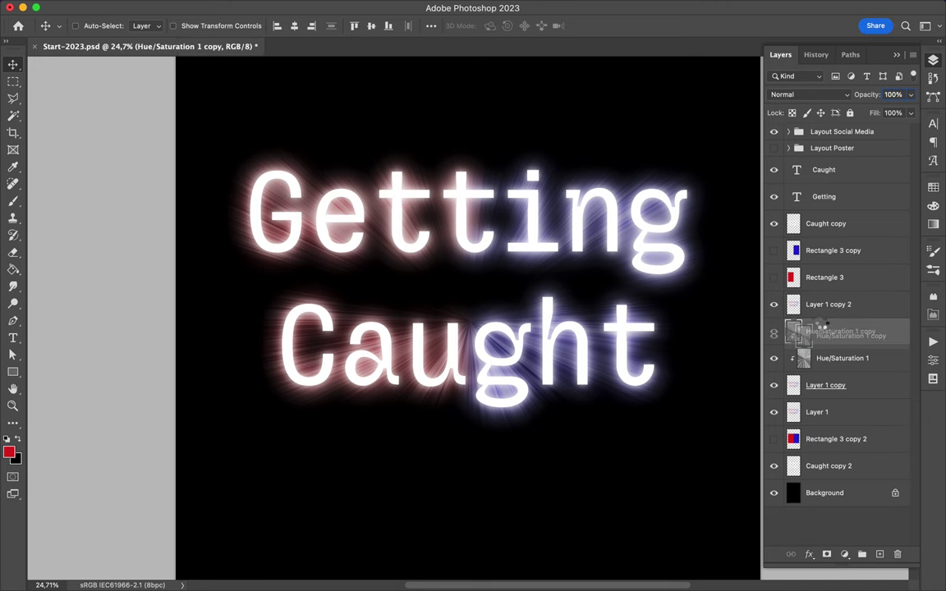
drag(822, 328, 819, 315)
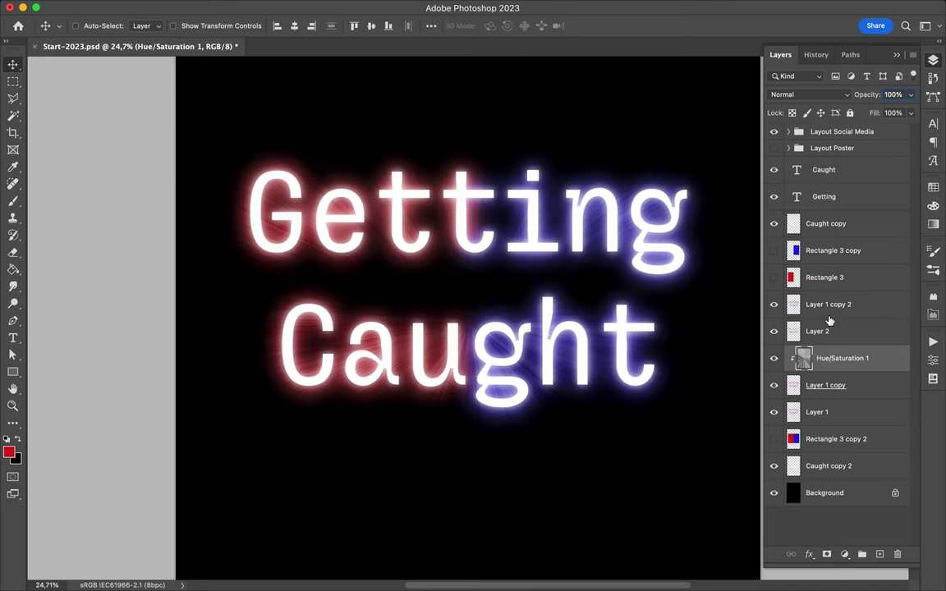
click(304, 7)
mouse_move(309, 176)
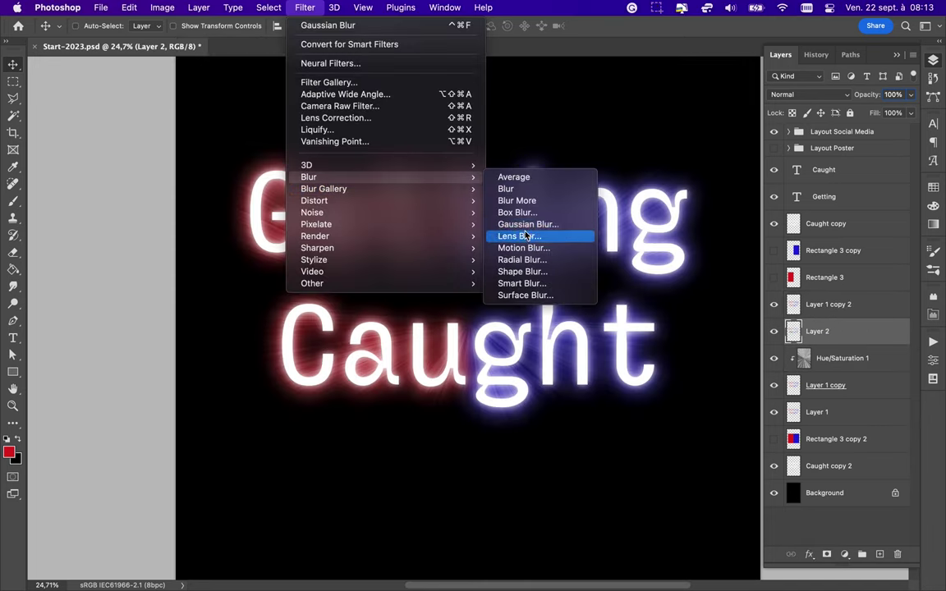
click(526, 225)
drag(777, 268, 798, 268)
key(Return)
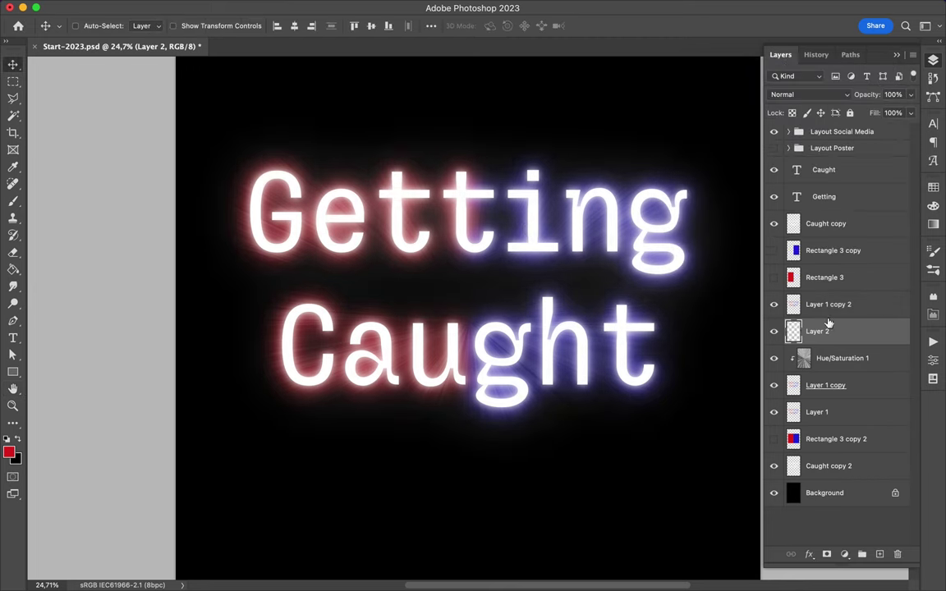
Set Layer 1 copy 2's blend mode to Linear Dodge (Add)
click(828, 304)
click(809, 94)
click(809, 178)
click(818, 97)
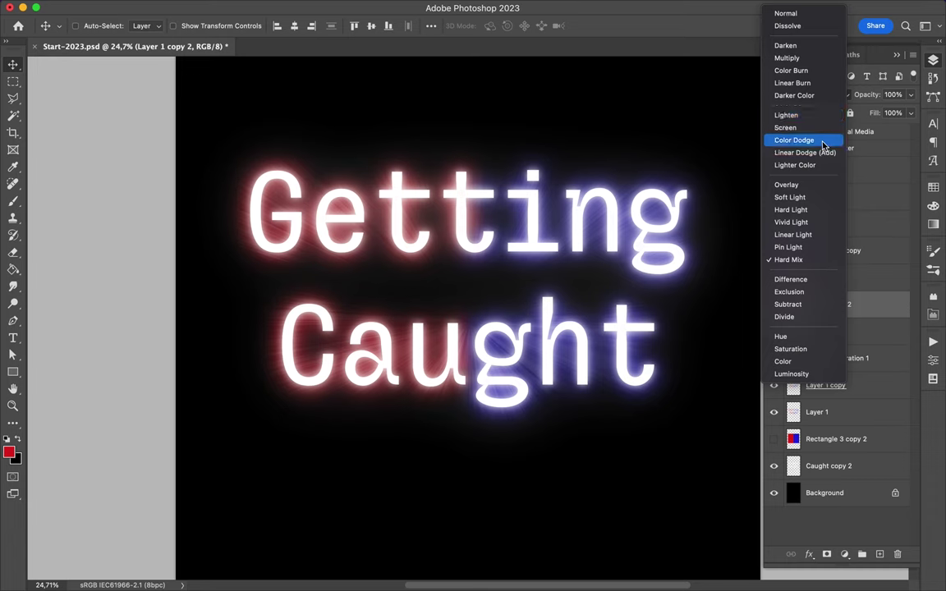
click(805, 153)
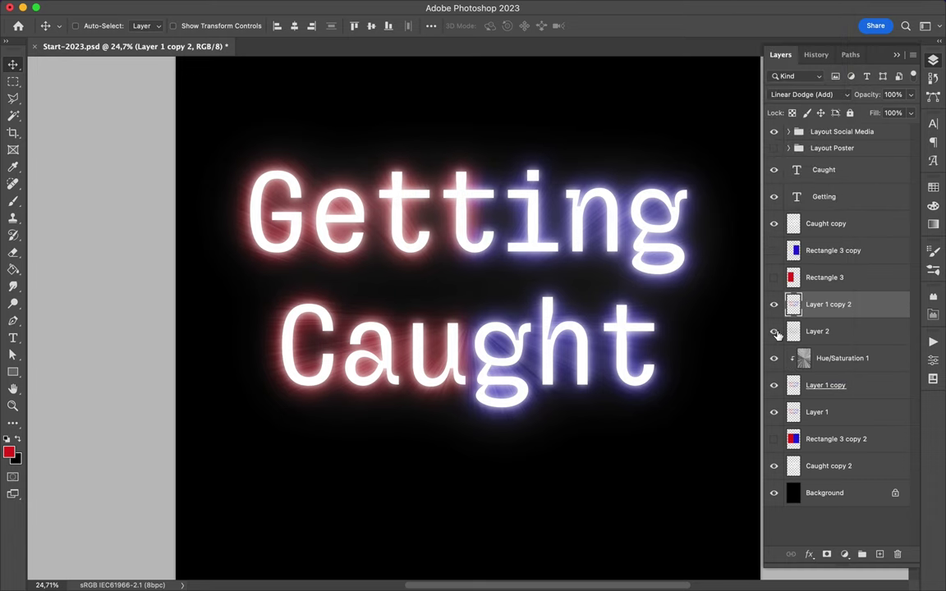
click(817, 331)
click(809, 95)
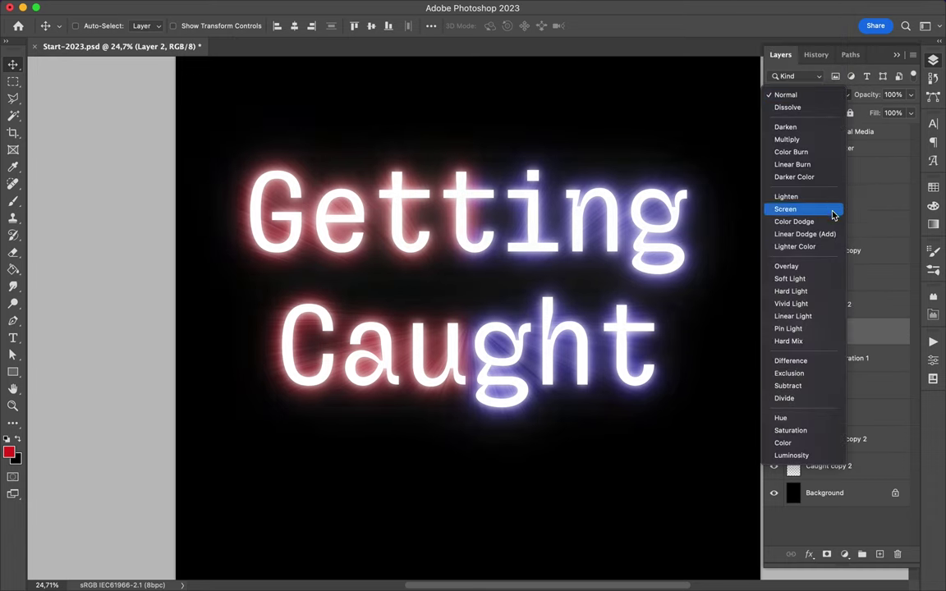
Gaussian-blur Hue/Saturation 1 by 3.9 px and set its blend mode to Vivid Light
click(827, 362)
click(331, 7)
click(493, 231)
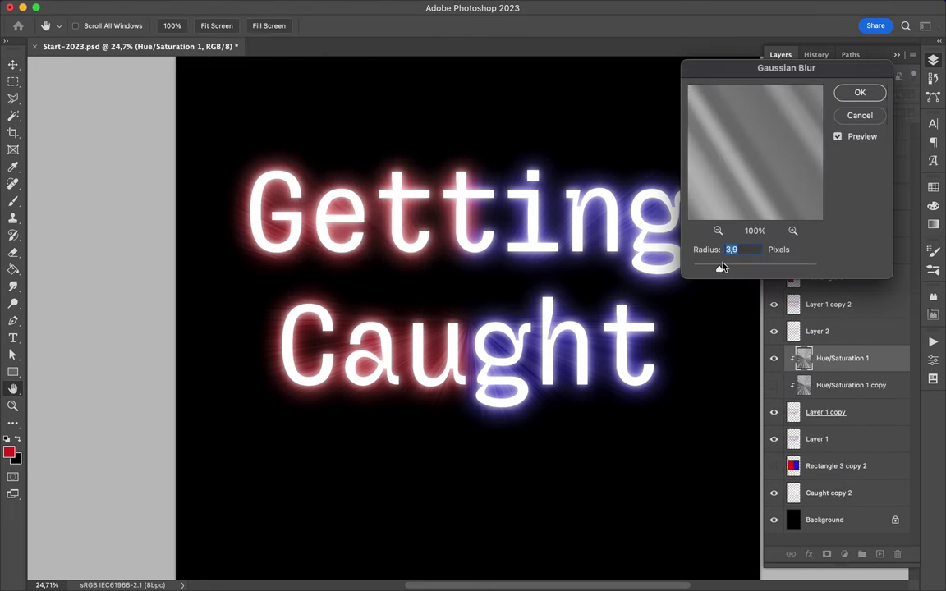
key(Return)
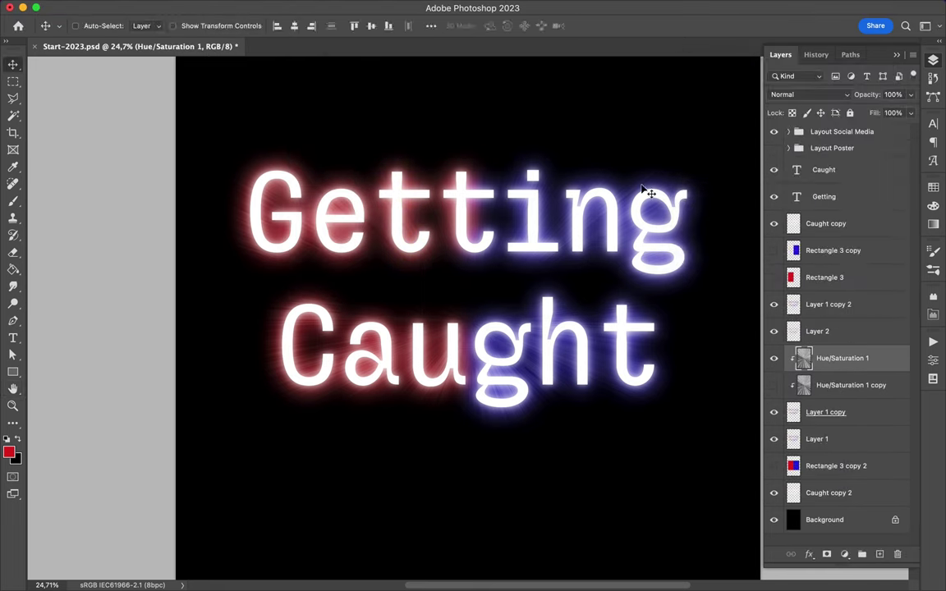
click(809, 94)
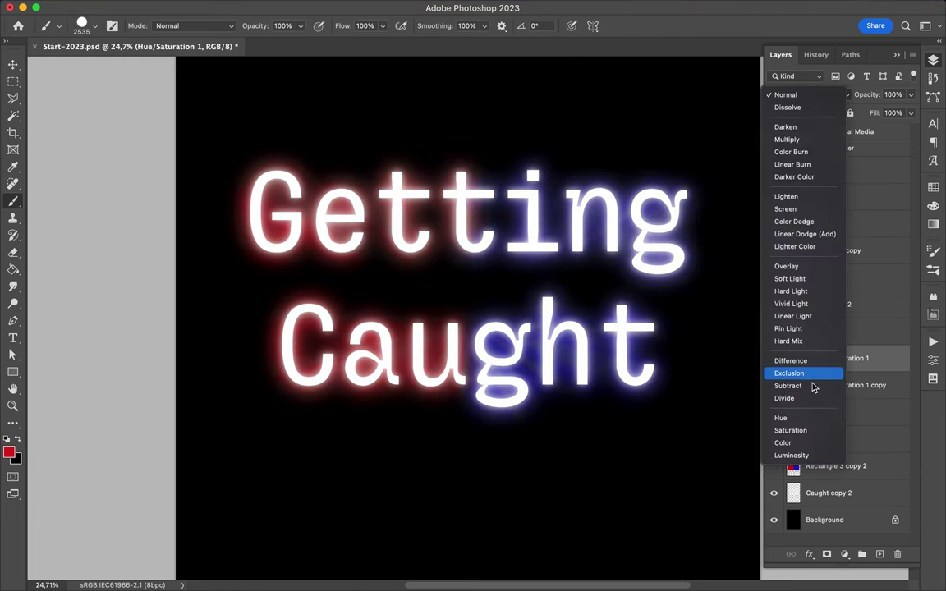
click(811, 307)
Create merged copies of the lettering at the top of the layer stack
key(v)
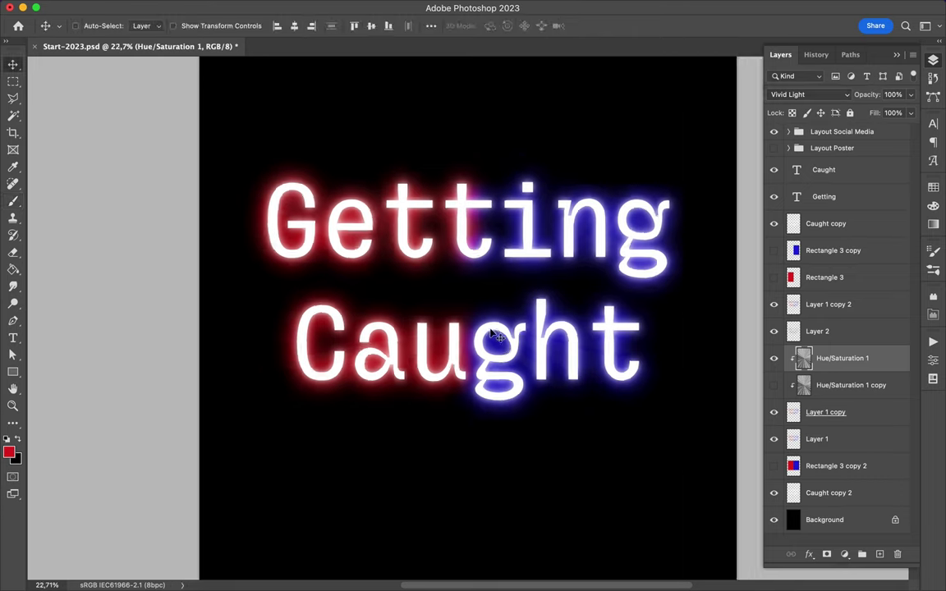
click(824, 170)
mouse_move(828, 492)
mouse_down()
mouse_move(777, 274)
mouse_move(816, 167)
mouse_up()
key(super+j)
Apply a 240 px horizontal (0°) motion blur to Layer 3 and Caught copy 3
key(v)
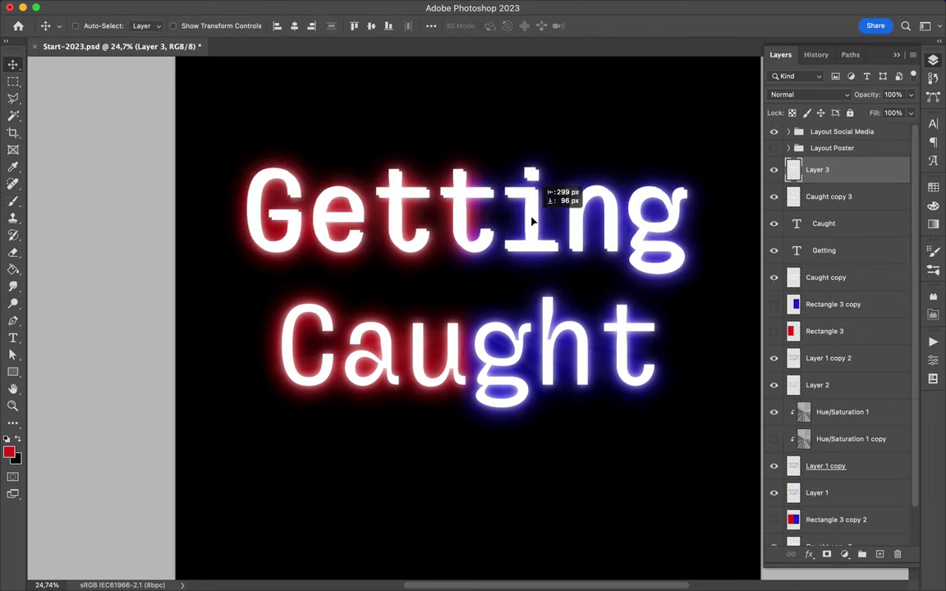
click(304, 8)
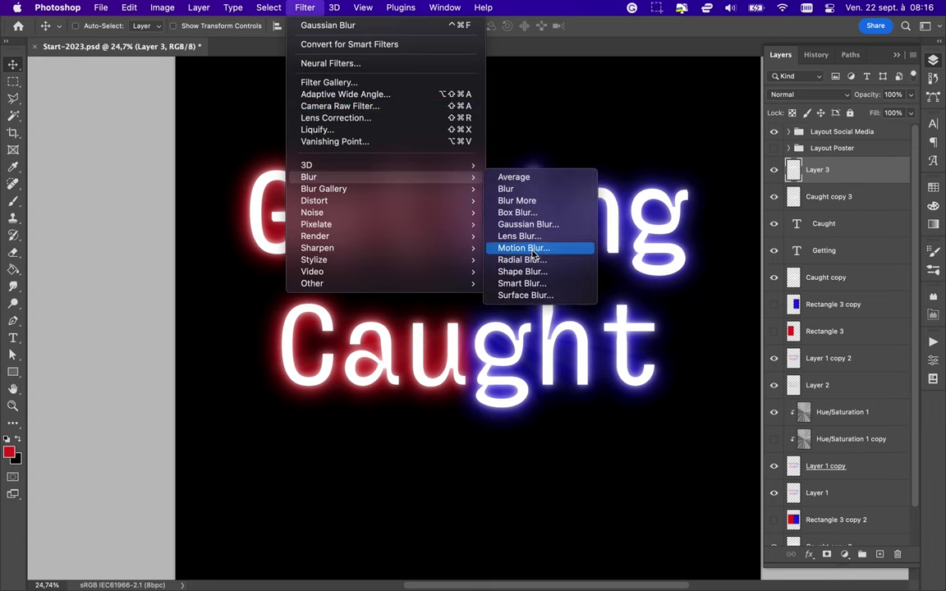
click(523, 248)
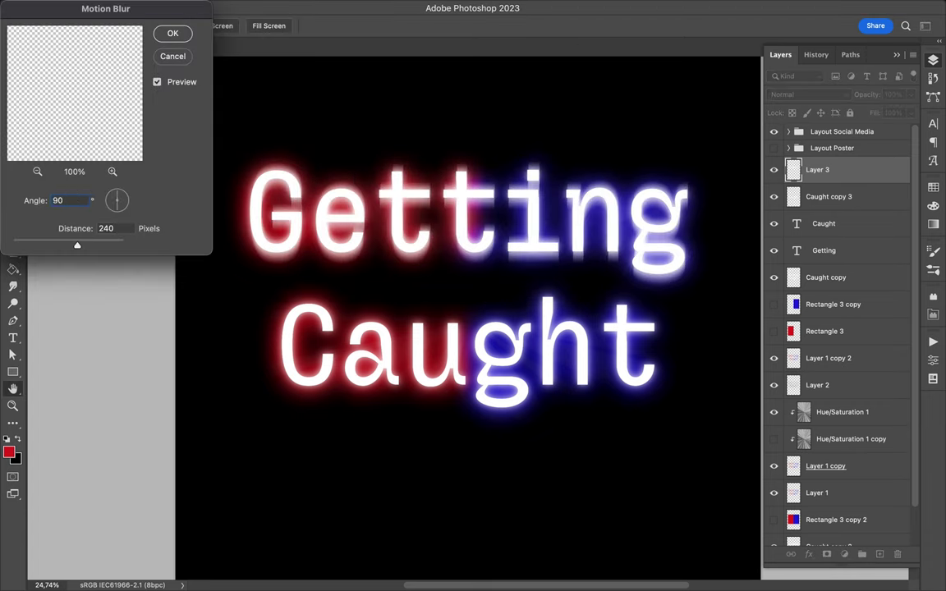
key(Return)
click(829, 197)
click(228, 7)
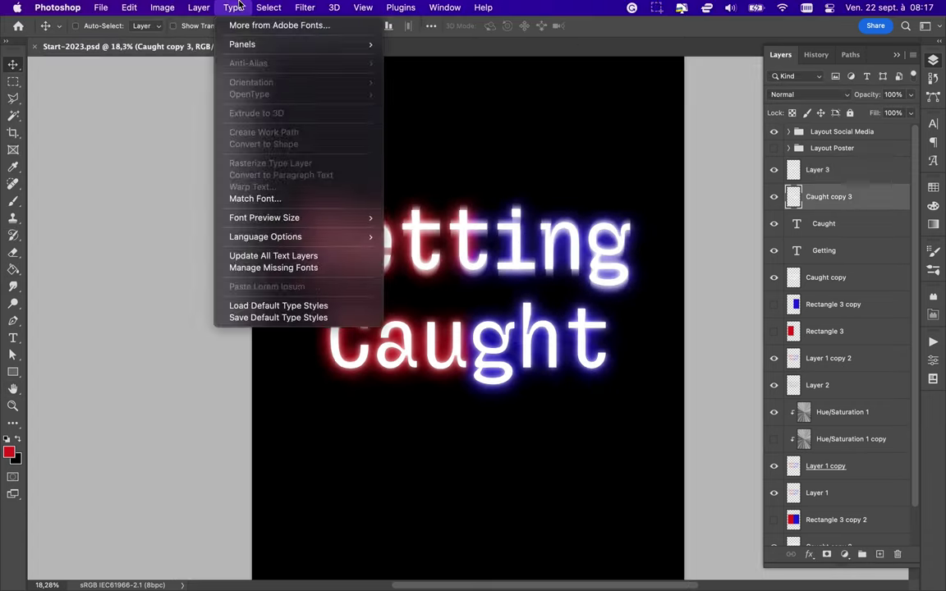
click(328, 23)
click(127, 206)
text(0)
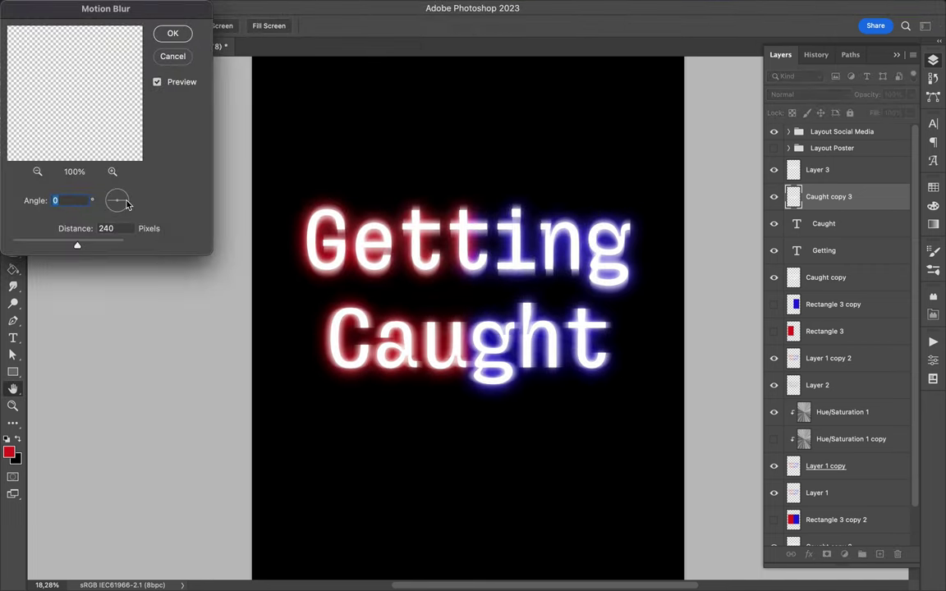
Duplicate the blurred text layers and rotate the copies about -1.58°
key(Return)
shift+click(834, 169)
drag(534, 271, 572, 241)
key(ctrl+t)
drag(450, 175, 444, 178)
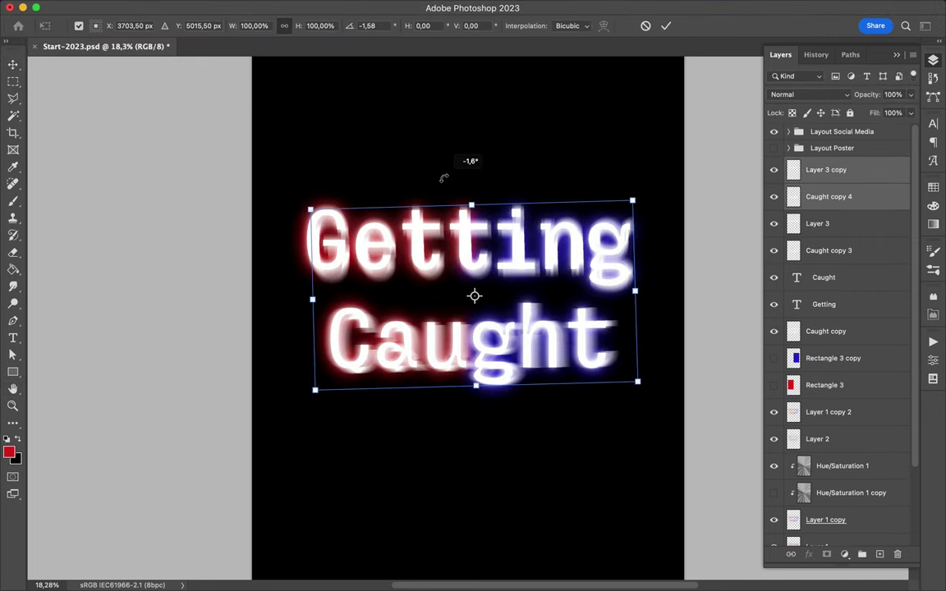
key(Return)
click(305, 7)
mouse_move(309, 177)
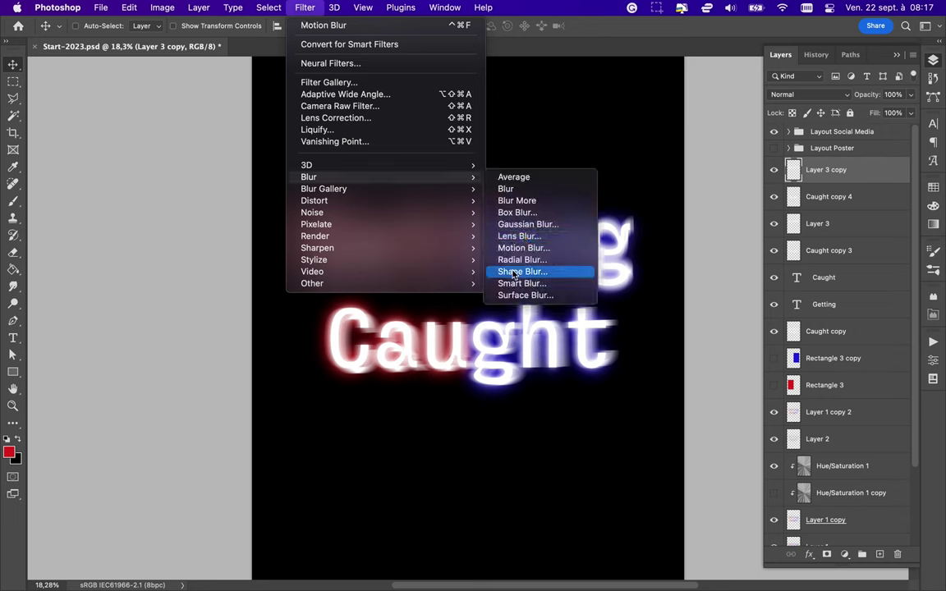
Spin-blur the tilted text copy (amount 24), then duplicate the rectangles to the top and rasterize them
click(532, 261)
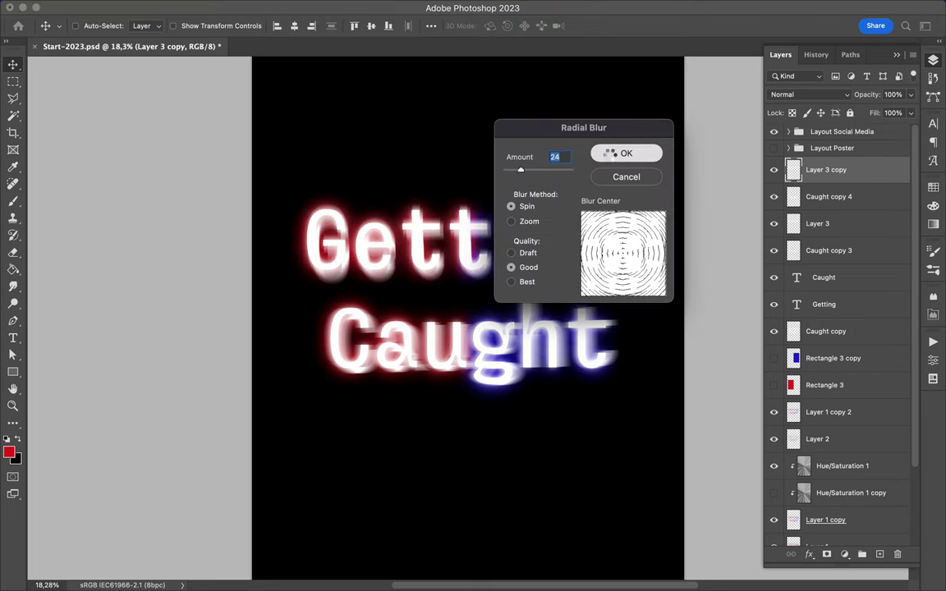
click(832, 359)
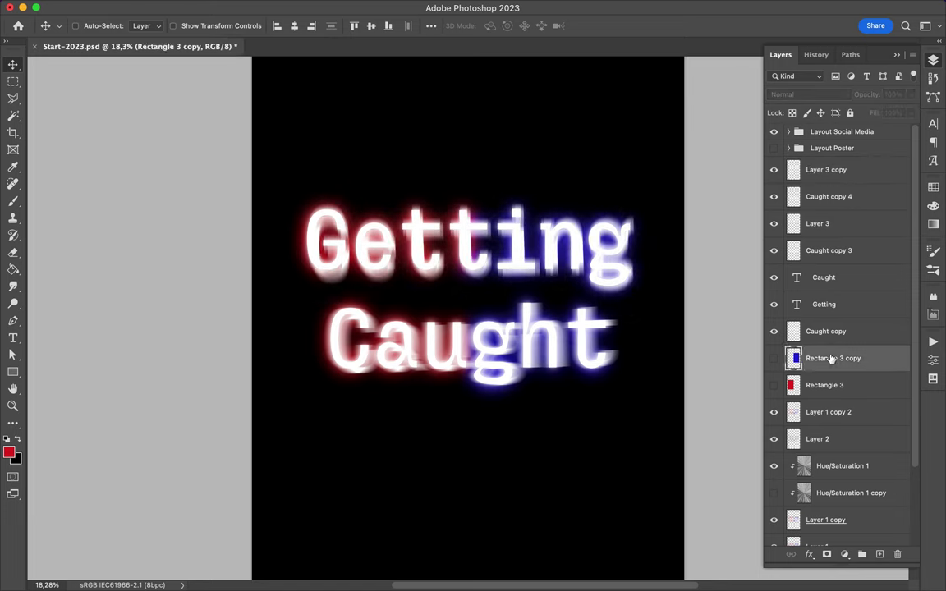
drag(823, 359, 826, 164)
right_click(825, 170)
key(Escape)
right_click(827, 174)
click(697, 485)
Set the rasterized Rectangle 3 copy 3 to Soft Light blending after trying Difference
click(805, 95)
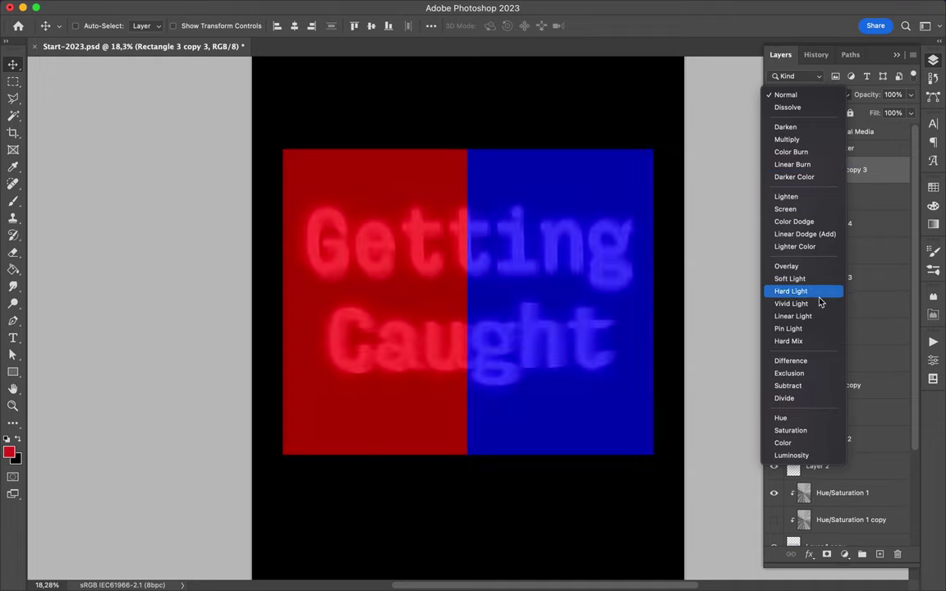
click(825, 362)
click(773, 169)
scroll(422, 396, up, 3)
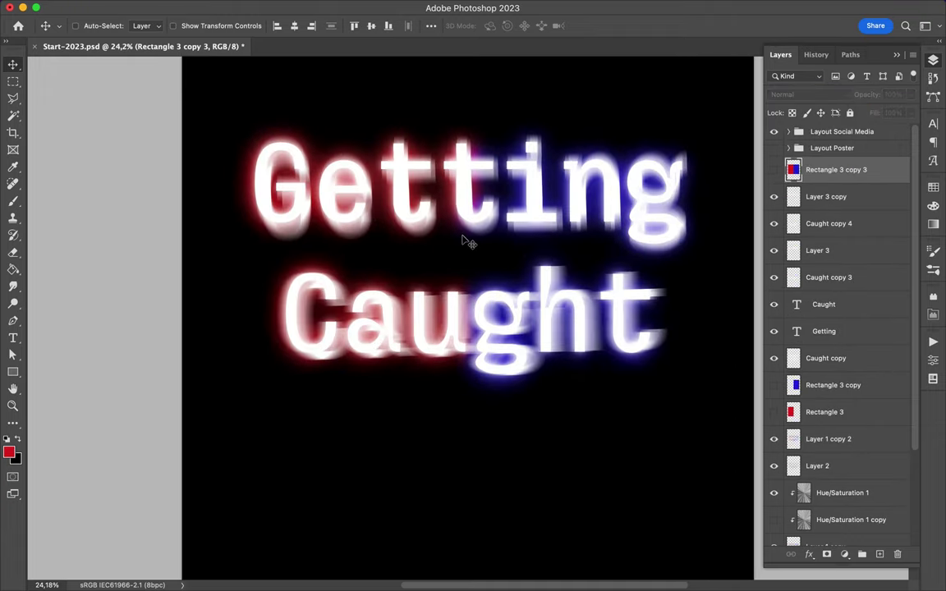
click(771, 172)
click(805, 95)
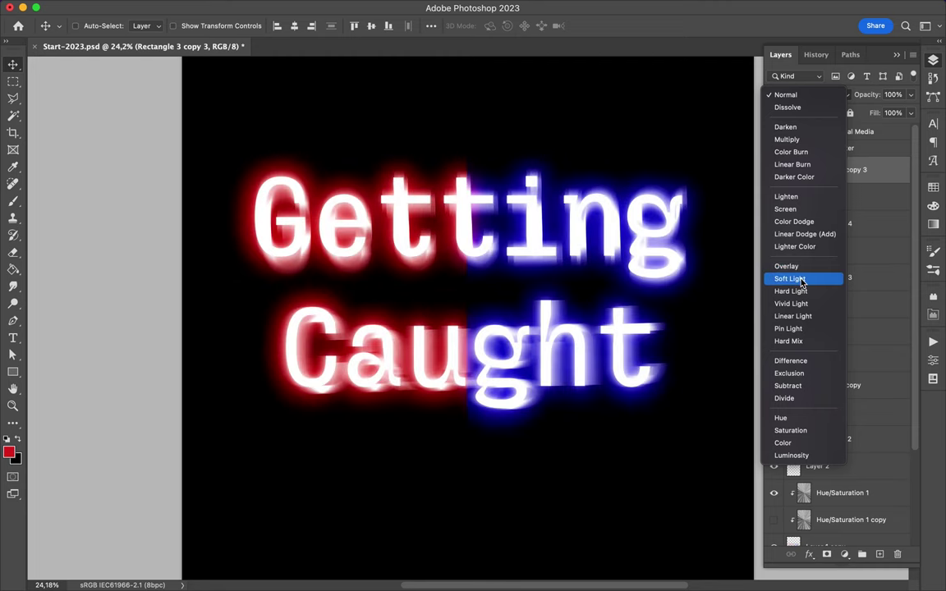
click(790, 278)
Gaussian-blur the rectangles about 170.7 px and drag a copy to the bottom of the stack
scroll(433, 359, down, 3)
click(305, 7)
mouse_move(309, 176)
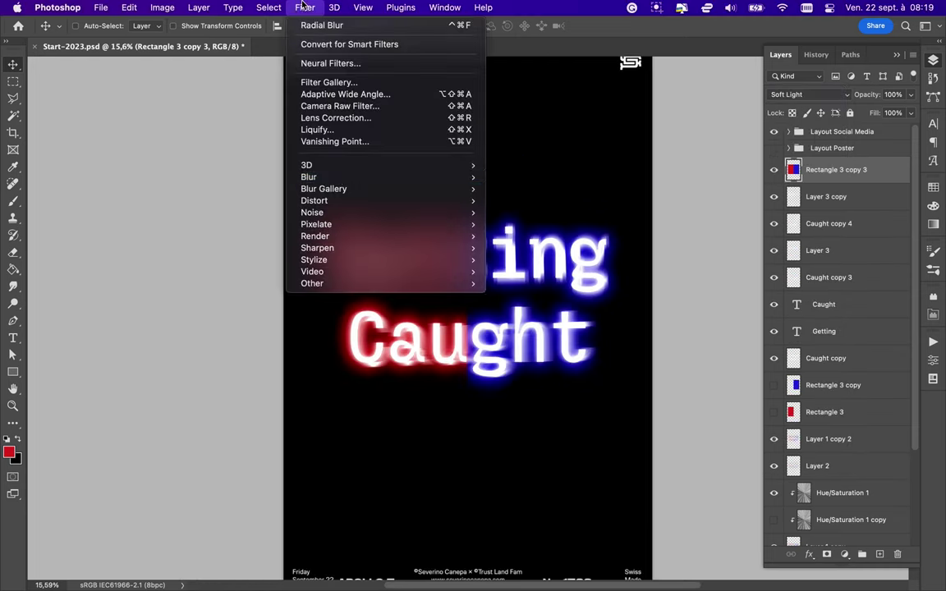
click(525, 225)
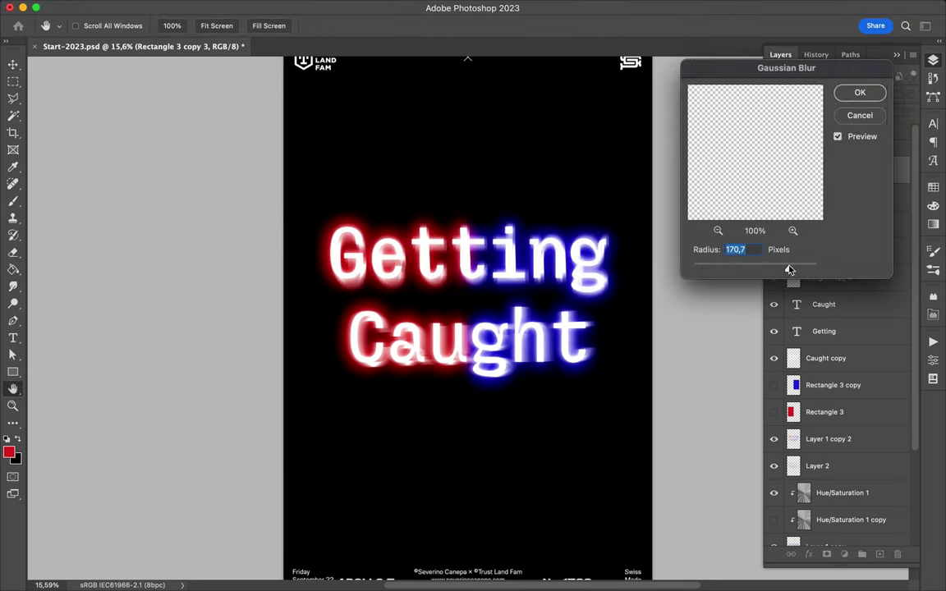
click(853, 96)
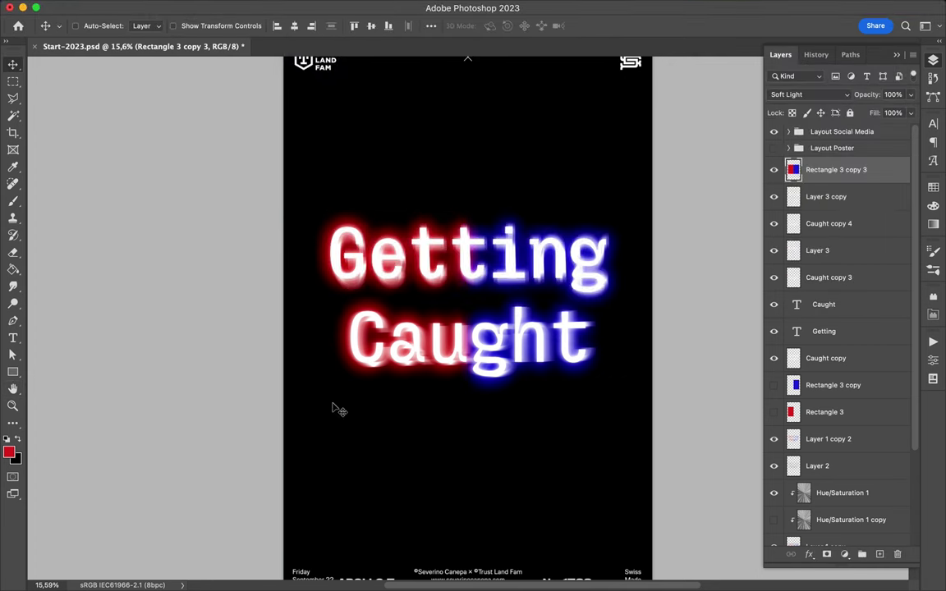
scroll(336, 409, down, 2)
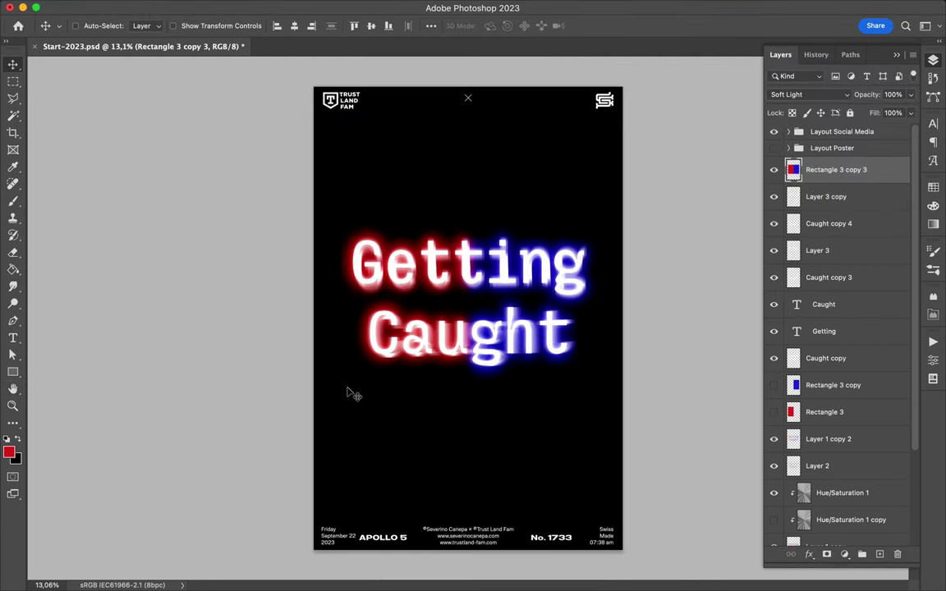
drag(830, 170, 834, 530)
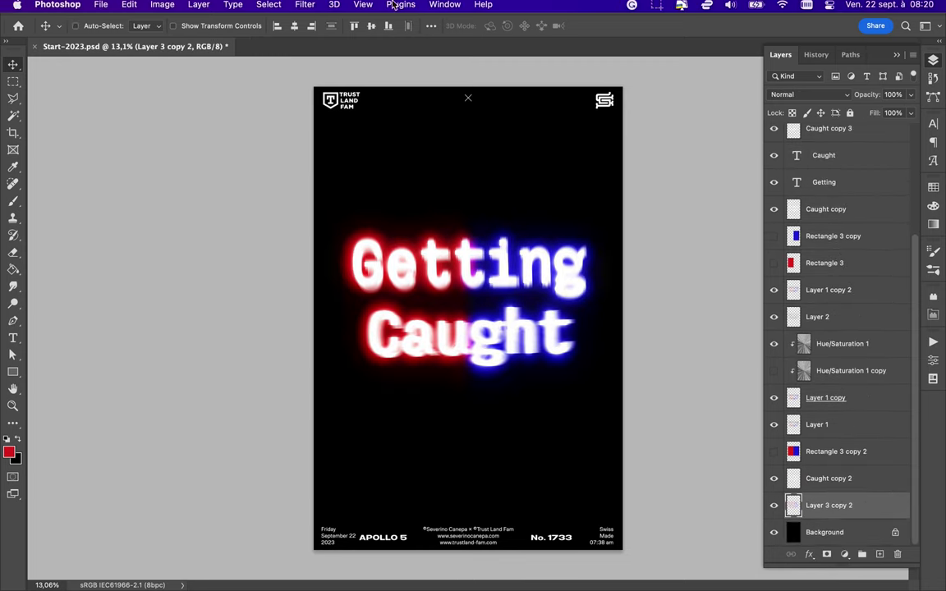
Apply the Mosaic pixelate filter and set Hue/Saturation 1 copy 2 to Overlay blending
click(305, 5)
click(510, 289)
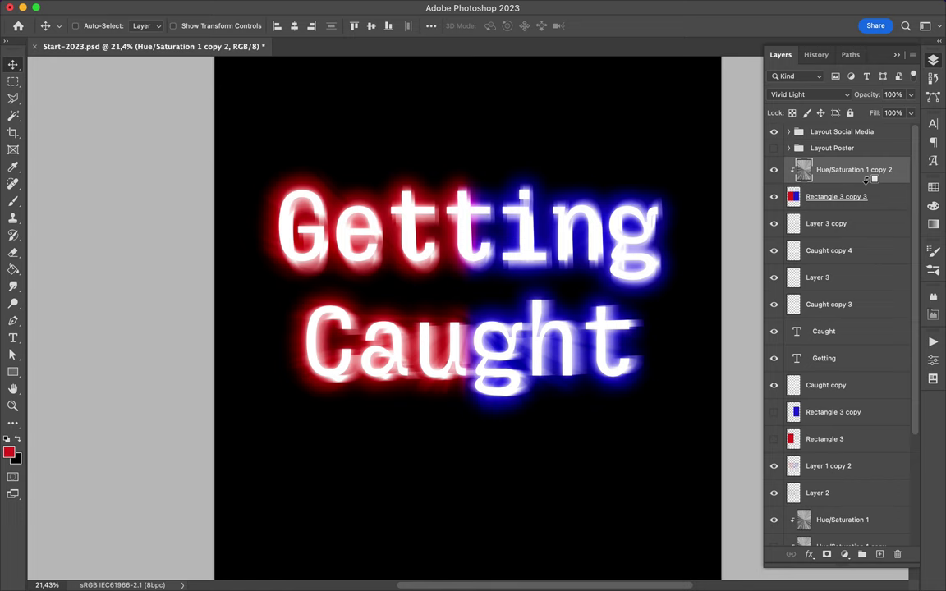
click(809, 95)
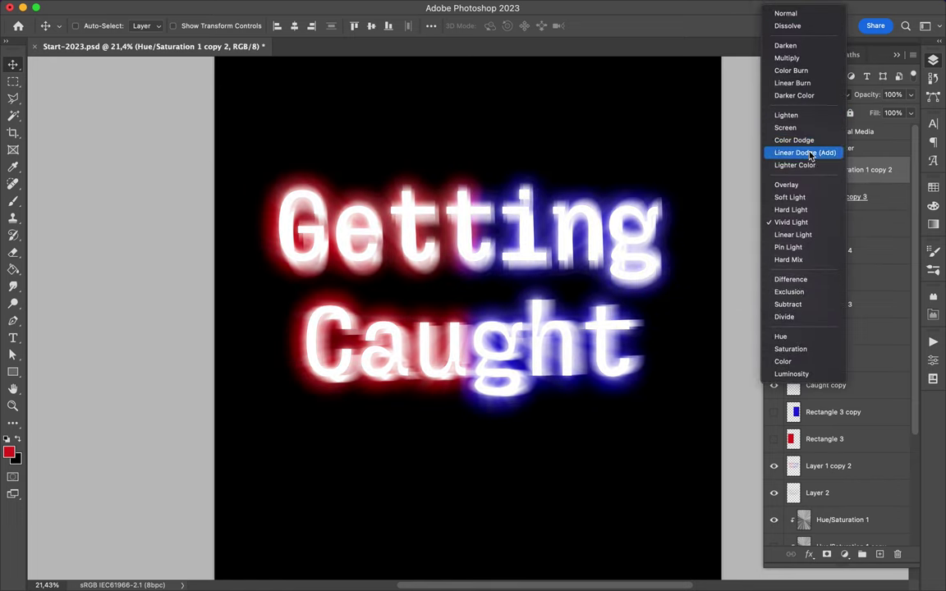
click(805, 185)
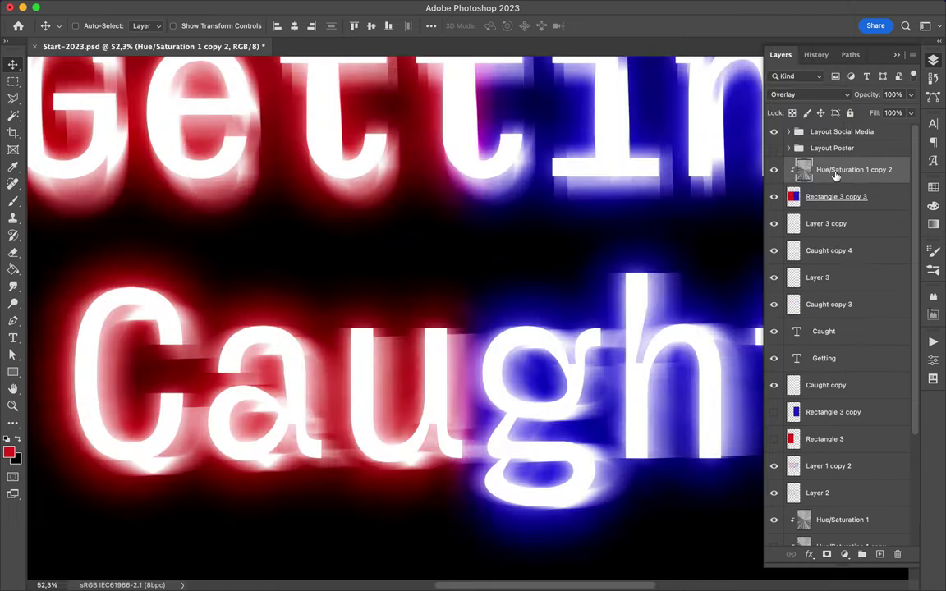
Duplicate the Overlay Hue/Saturation 1 copy 2 adjustment layer
key(ctrl+j)
key(ctrl+j)
scroll(468, 297, down, 2)
scroll(468, 298, down, 4)
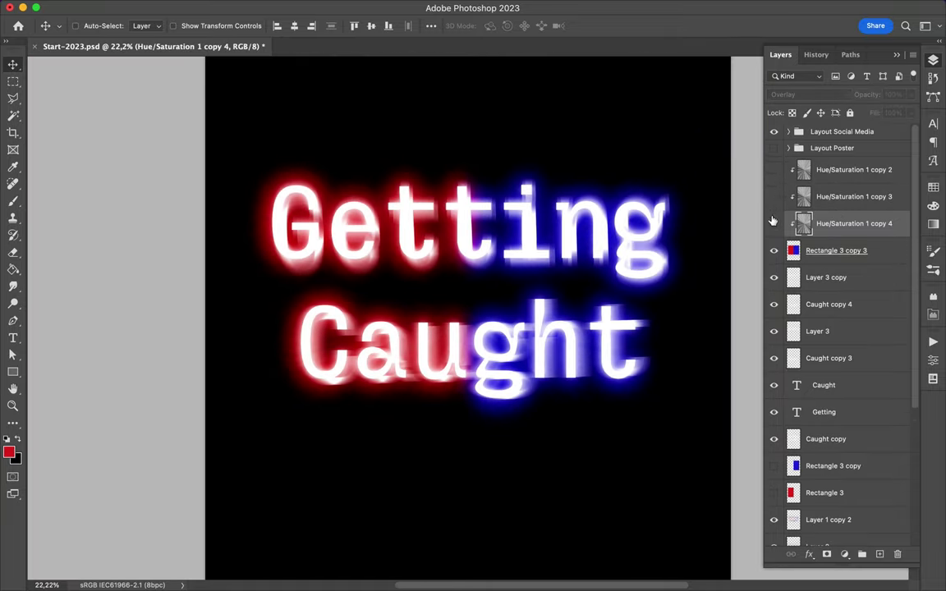
scroll(504, 327, down, 2)
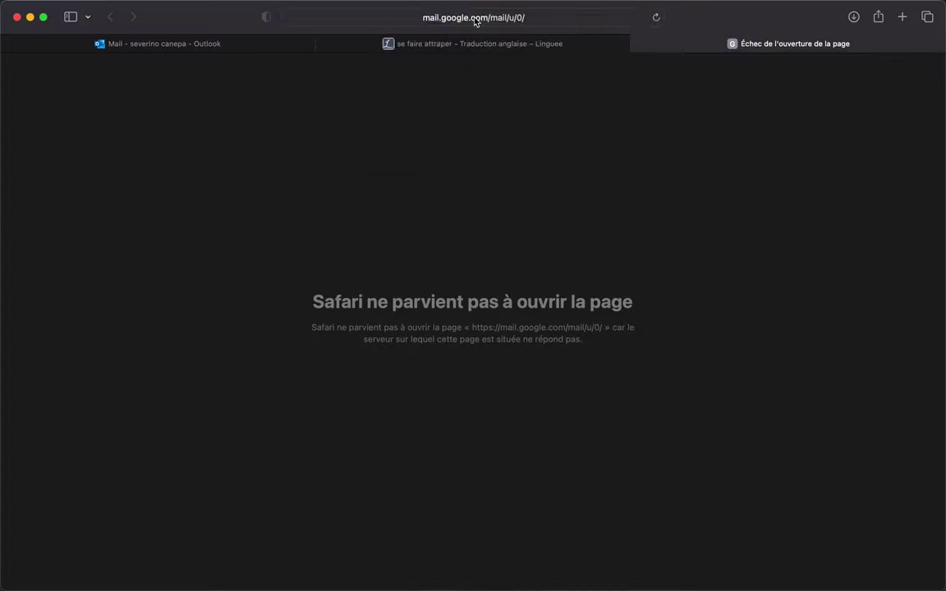
Search Pexels for 'police' and browse the photo results
text(police)
key(Return)
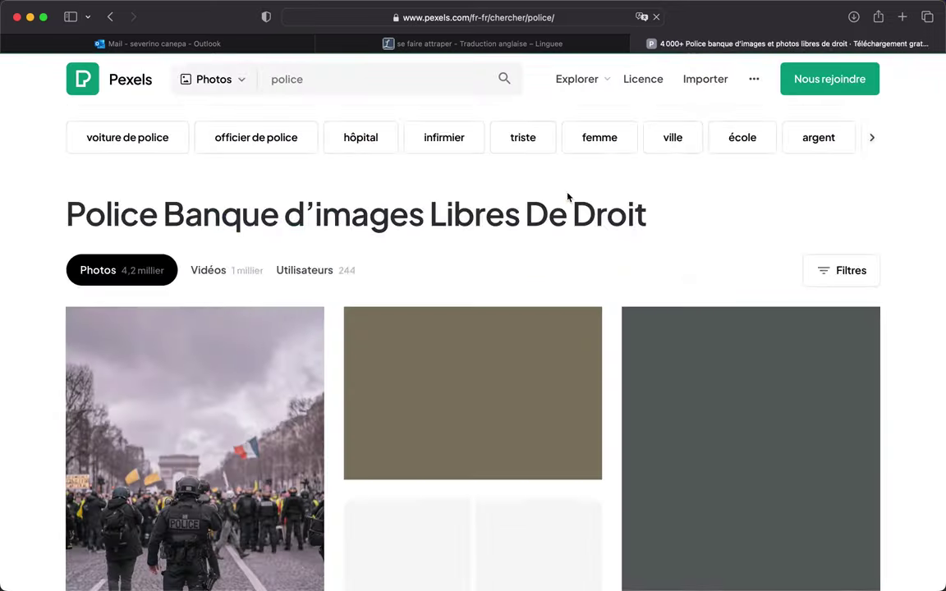
scroll(567, 197, down, 2)
scroll(567, 198, down, 2)
scroll(567, 197, down, 3)
scroll(567, 198, down, 3)
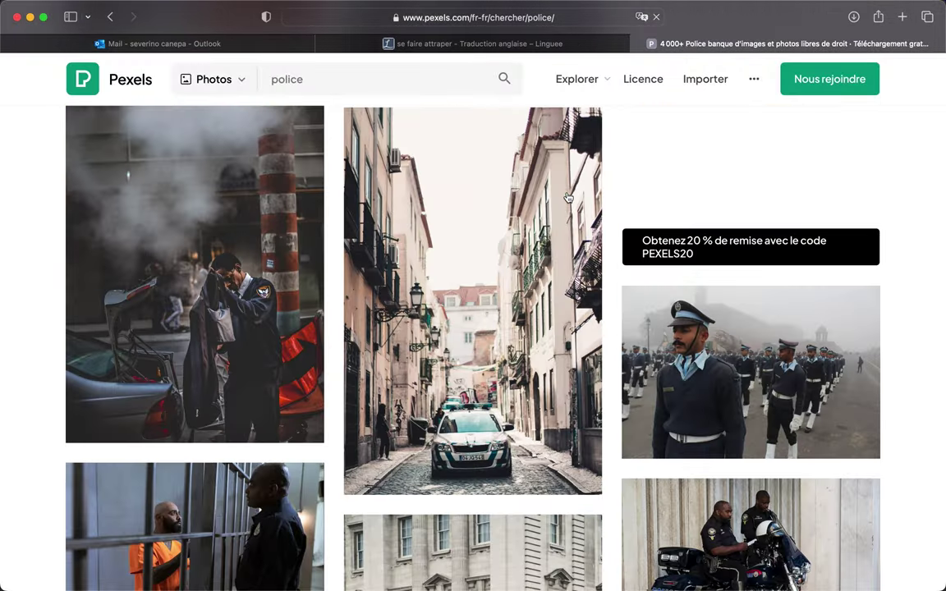
scroll(567, 197, down, 3)
scroll(567, 197, down, 2)
scroll(566, 197, down, 3)
scroll(568, 197, down, 3)
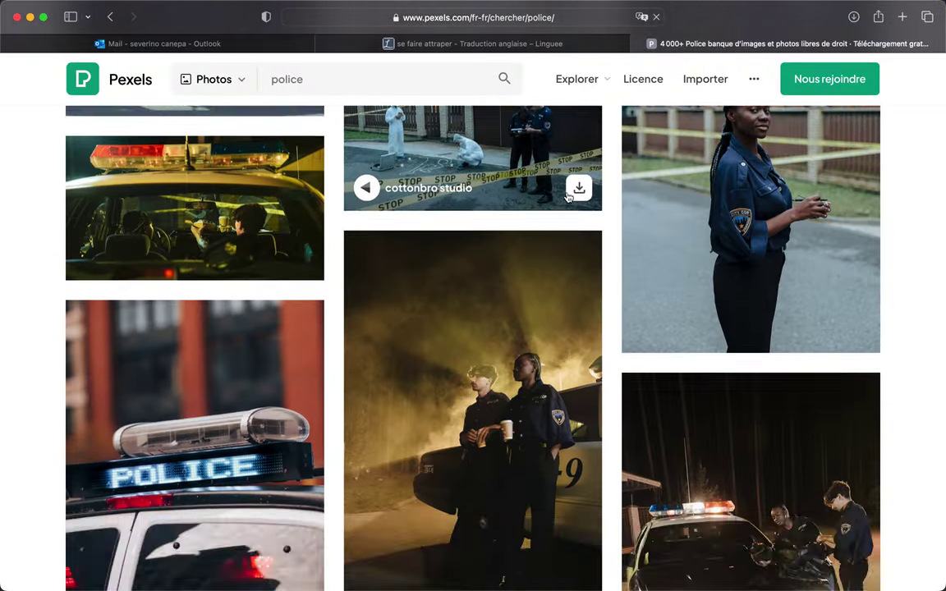
scroll(568, 197, down, 3)
scroll(569, 197, down, 3)
scroll(568, 197, down, 3)
scroll(569, 197, down, 3)
scroll(568, 197, down, 3)
scroll(568, 197, down, 2)
scroll(568, 197, down, 3)
scroll(568, 197, down, 3)
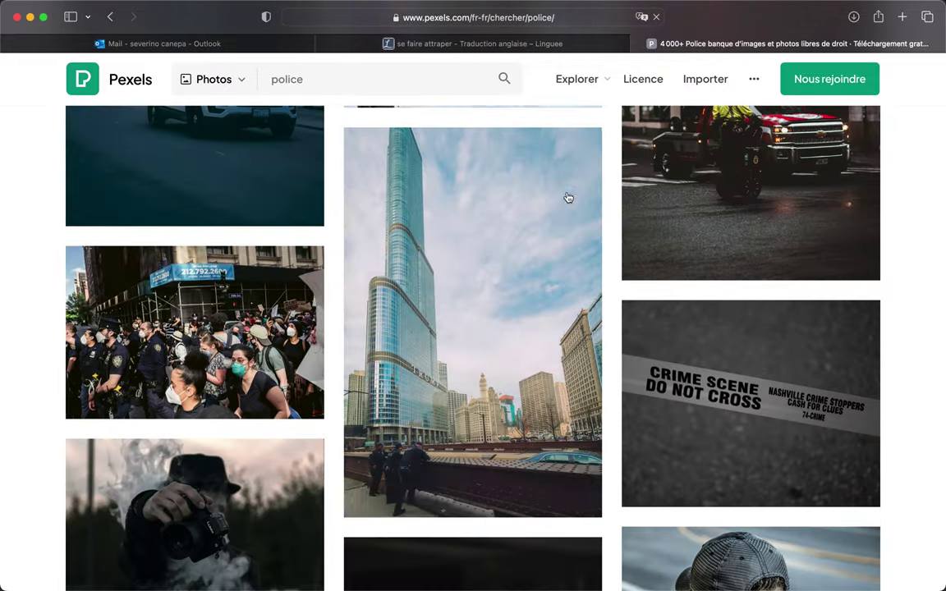
scroll(569, 197, down, 3)
scroll(568, 197, down, 3)
scroll(568, 197, down, 3)
scroll(568, 197, down, 3)
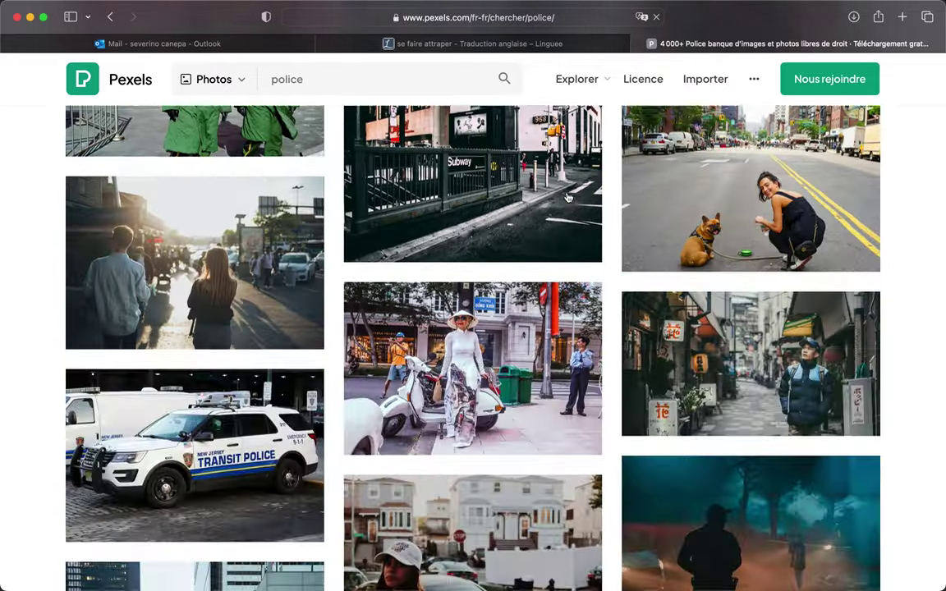
scroll(568, 198, down, 3)
scroll(568, 197, down, 3)
scroll(568, 198, down, 3)
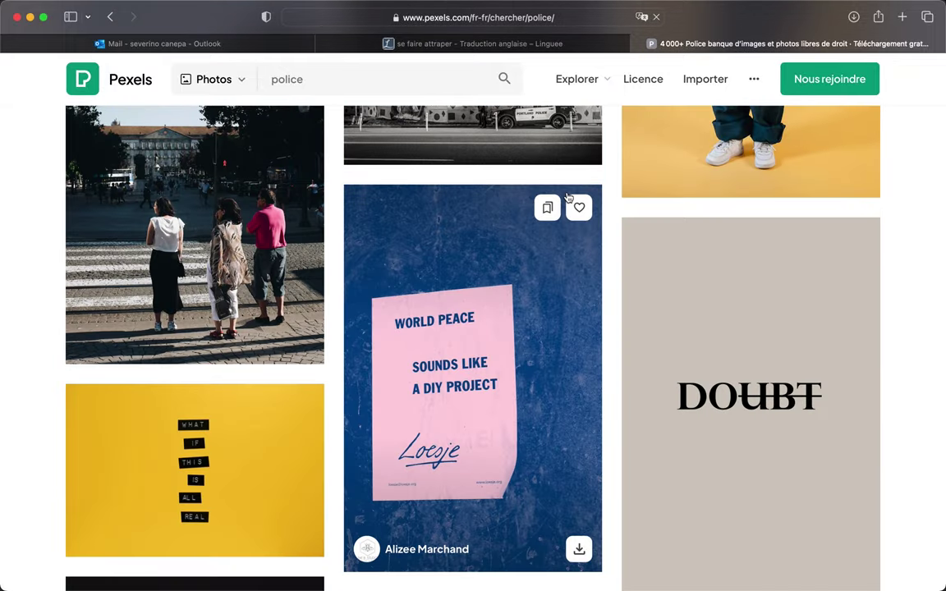
scroll(568, 197, down, 3)
scroll(569, 198, down, 3)
scroll(569, 197, down, 3)
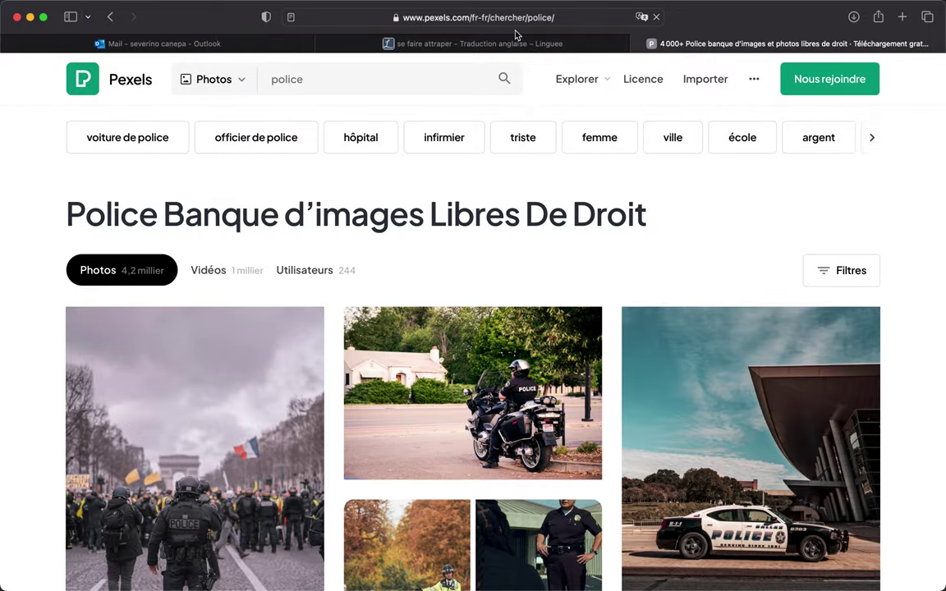
Change the search to 'police-lights' and browse those results
click(518, 18)
text(-l)
scroll(349, 200, down, 5)
scroll(350, 202, down, 5)
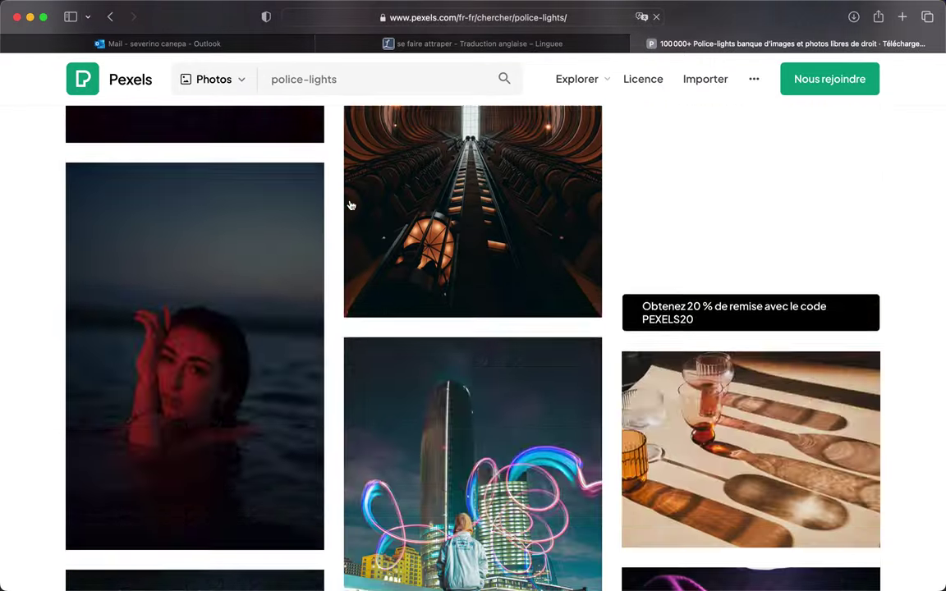
scroll(350, 204, down, 5)
scroll(350, 205, down, 5)
scroll(351, 205, down, 5)
scroll(351, 206, down, 5)
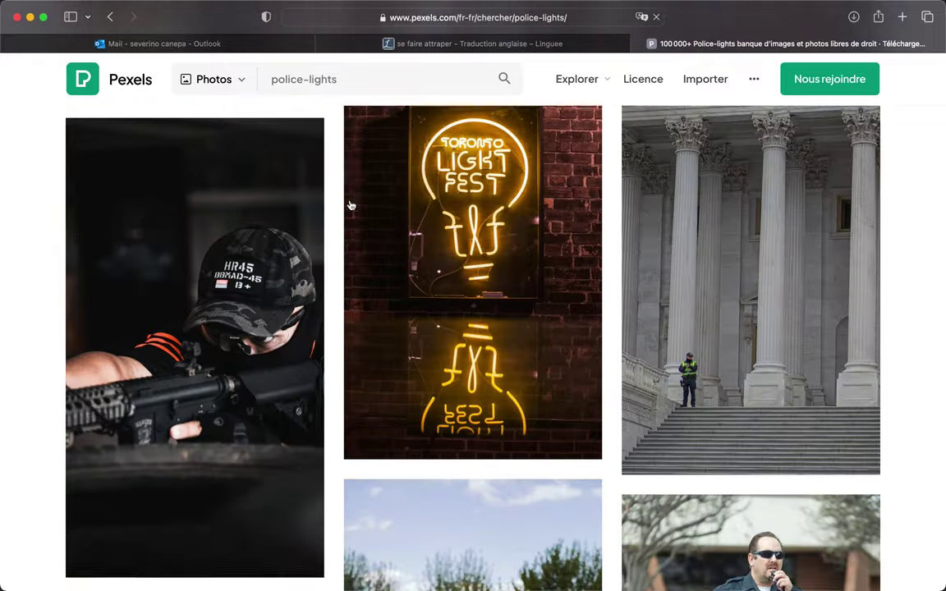
scroll(351, 205, down, 5)
scroll(351, 206, down, 5)
scroll(300, 221, down, 10)
scroll(382, 232, down, 10)
scroll(382, 233, down, 10)
scroll(238, 231, up, 20)
View the night police-car photo's detail page, then return to the police-lights results
click(238, 232)
scroll(608, 236, down, 3)
scroll(588, 195, down, 5)
scroll(588, 196, down, 5)
scroll(588, 195, down, 10)
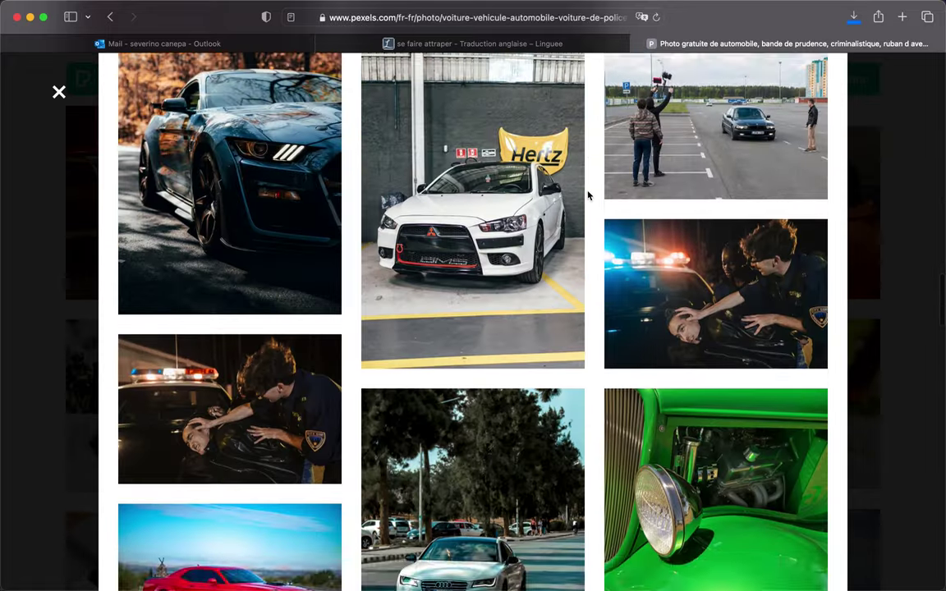
scroll(588, 196, down, 10)
scroll(588, 195, down, 10)
click(59, 93)
scroll(328, 206, down, 10)
scroll(370, 230, down, 10)
scroll(411, 254, down, 10)
scroll(411, 254, down, 10)
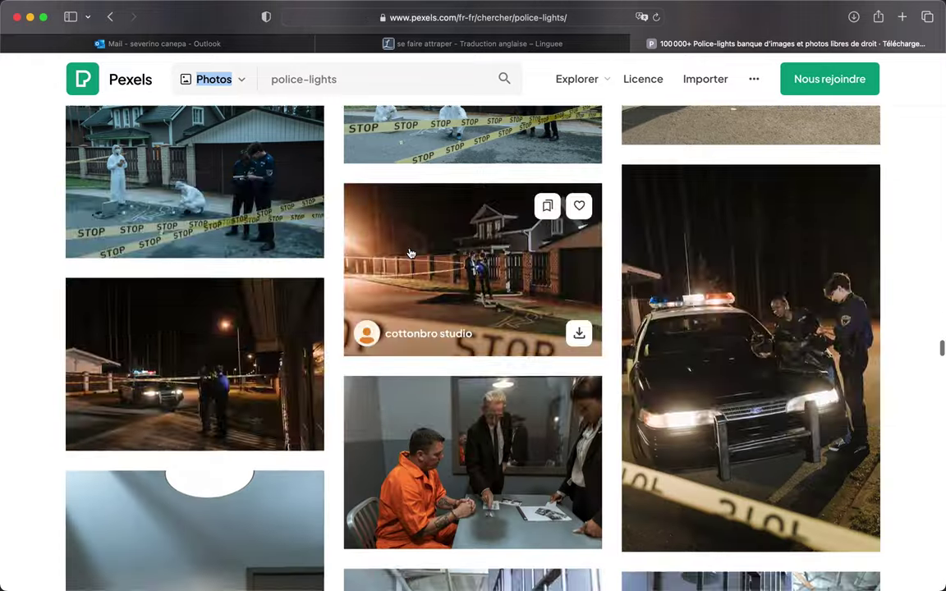
scroll(411, 254, down, 10)
scroll(410, 254, down, 10)
scroll(411, 254, down, 10)
scroll(411, 254, down, 10)
scroll(411, 253, down, 5)
scroll(410, 250, down, 10)
scroll(411, 250, down, 10)
scroll(411, 251, down, 10)
scroll(411, 251, down, 10)
scroll(411, 251, down, 10)
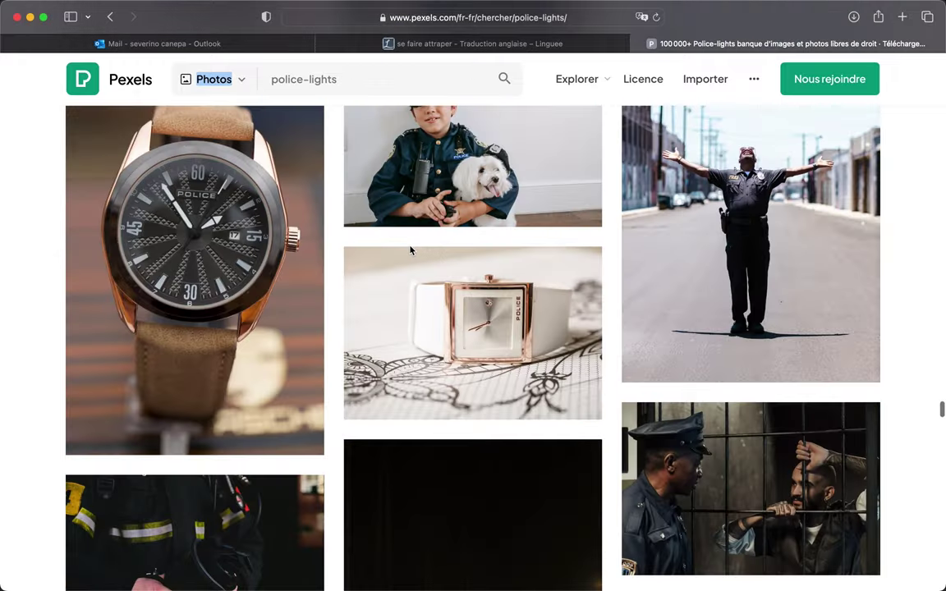
scroll(411, 251, down, 10)
scroll(411, 250, down, 10)
scroll(410, 251, down, 10)
scroll(411, 251, down, 10)
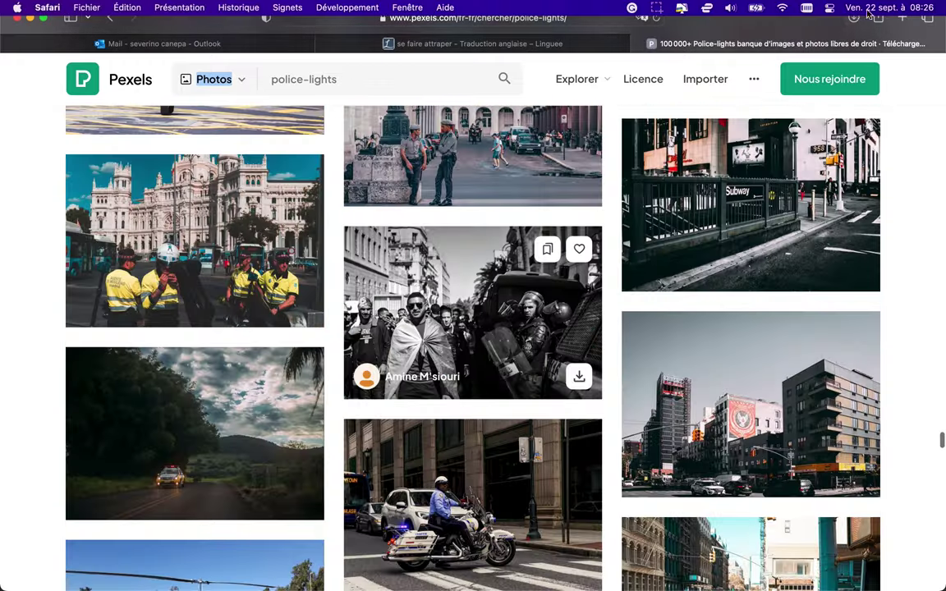
Open the downloaded pexels-cottonbro-studio-10481289.jpg in Photoshop
click(853, 17)
click(919, 82)
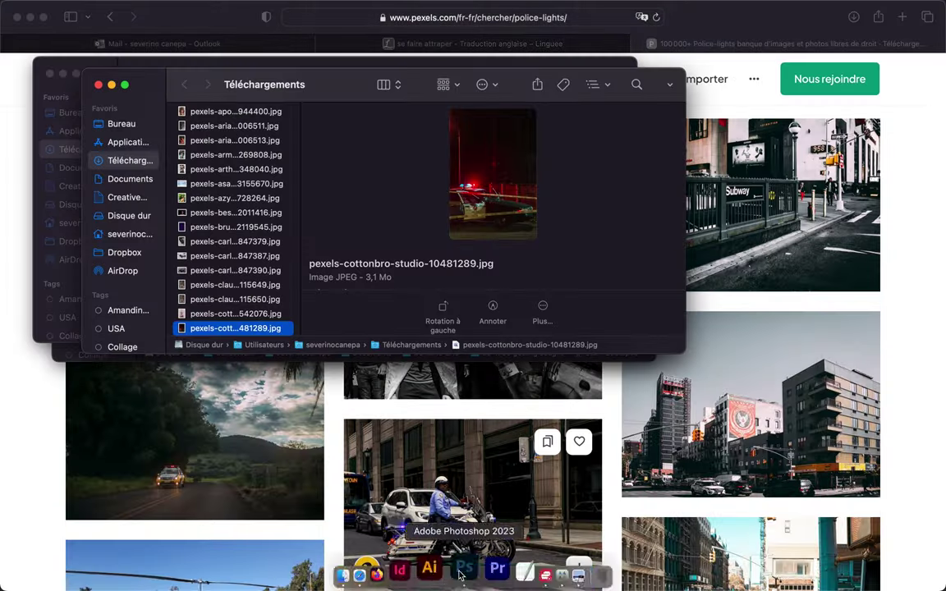
click(439, 567)
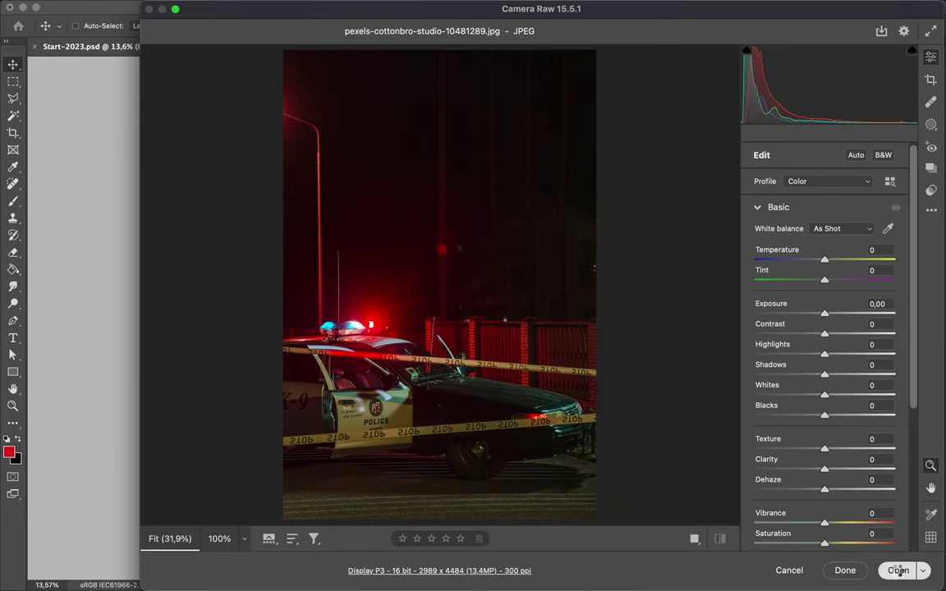
click(847, 569)
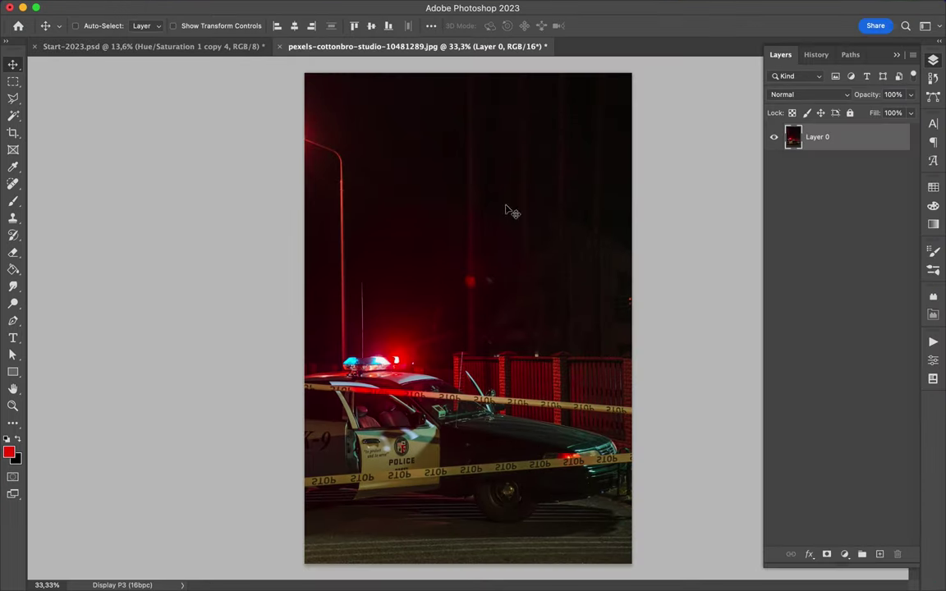
Bring the police-car photo into Start-2023.psd as Layer 4 with Exclusion blending
drag(507, 210, 412, 216)
click(469, 238)
mouse_move(828, 223)
mouse_down()
mouse_move(827, 279)
mouse_move(828, 164)
mouse_up()
click(809, 94)
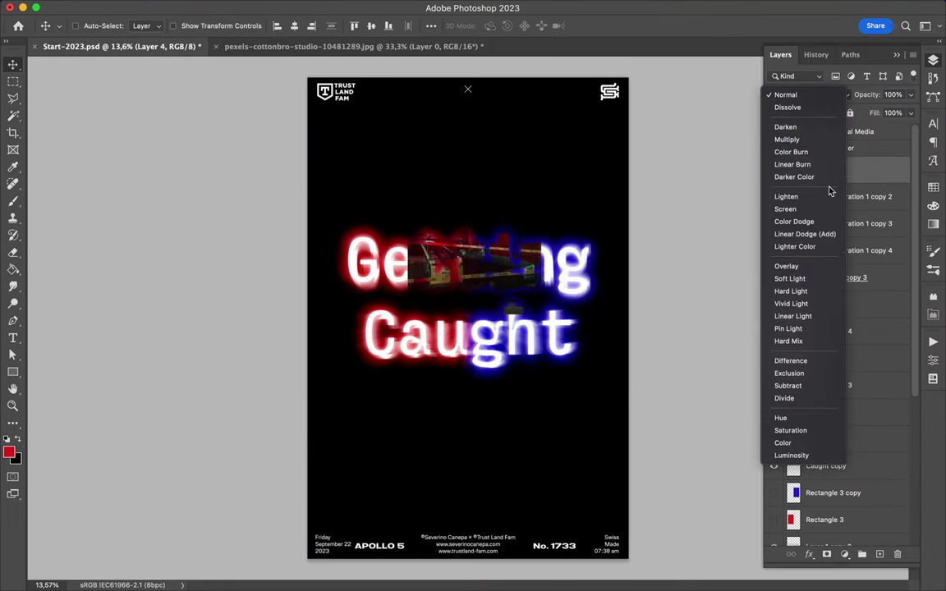
click(831, 373)
Move Layer 4 beneath the Getting text and add a layer mask
drag(854, 169, 824, 347)
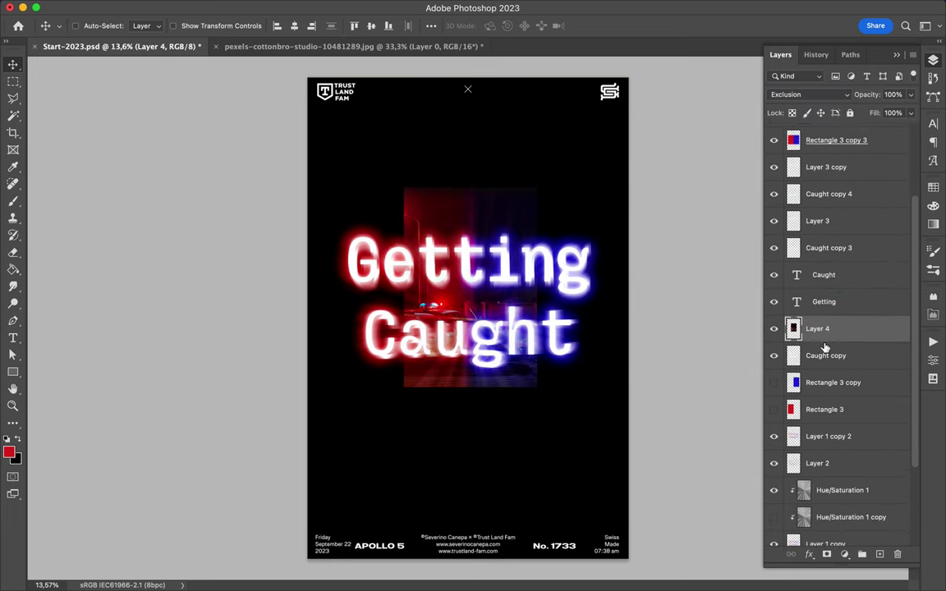
click(828, 556)
key(b)
mouse_move(545, 402)
mouse_down()
mouse_move(386, 180)
mouse_move(513, 236)
mouse_up()
key(ctrl+z)
key(ctrl+z)
Paint black on the mask with a 1400 px brush inside a selection above the text
key(m)
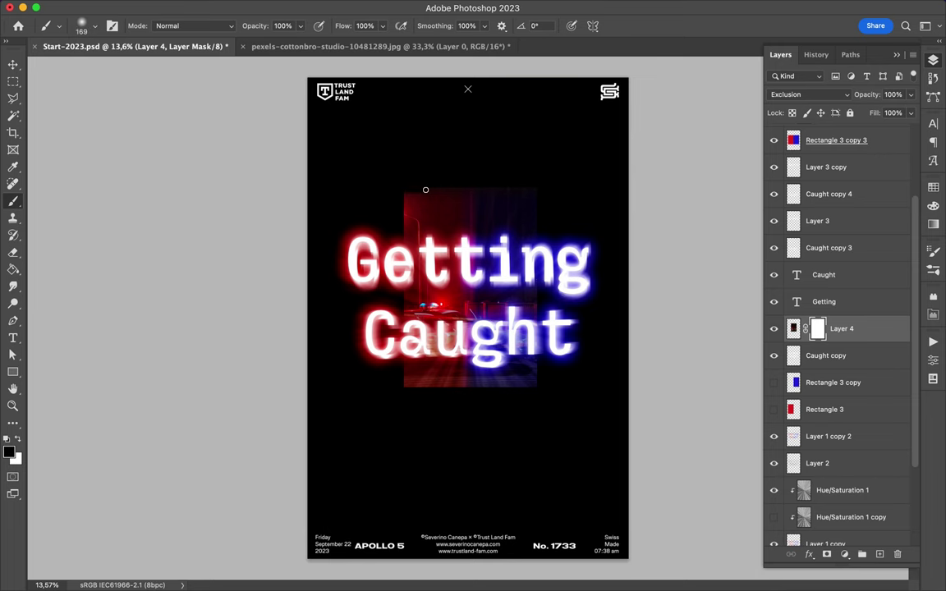
drag(380, 177, 644, 270)
key(b)
right_click(402, 285)
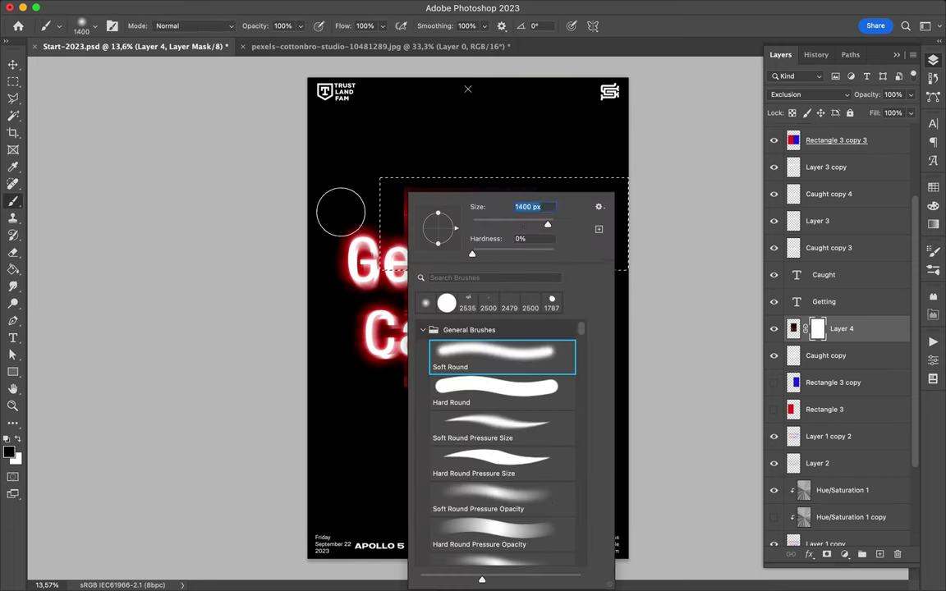
key(Return)
drag(485, 216, 399, 264)
key(ctrl+d)
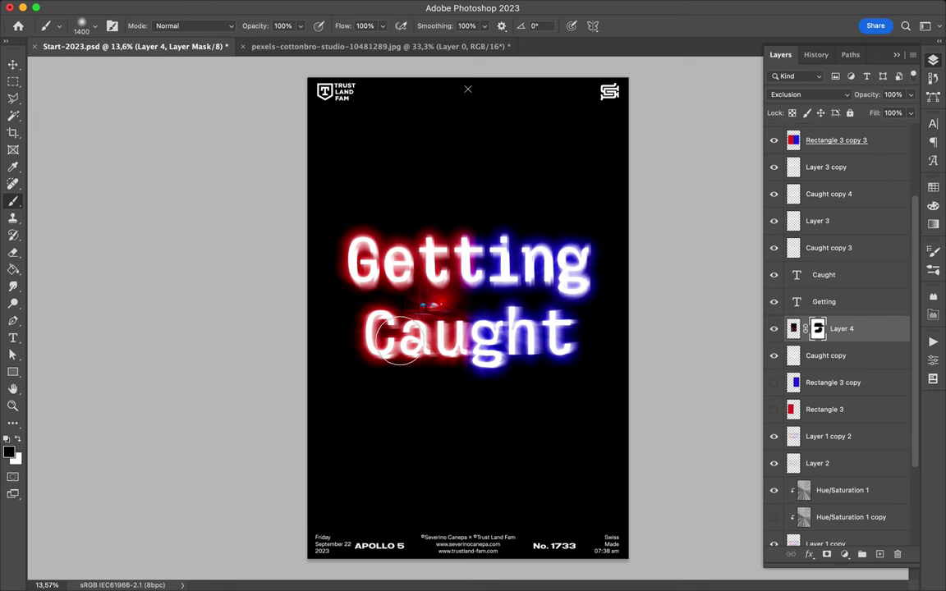
key(v)
scroll(468, 318, up, 5)
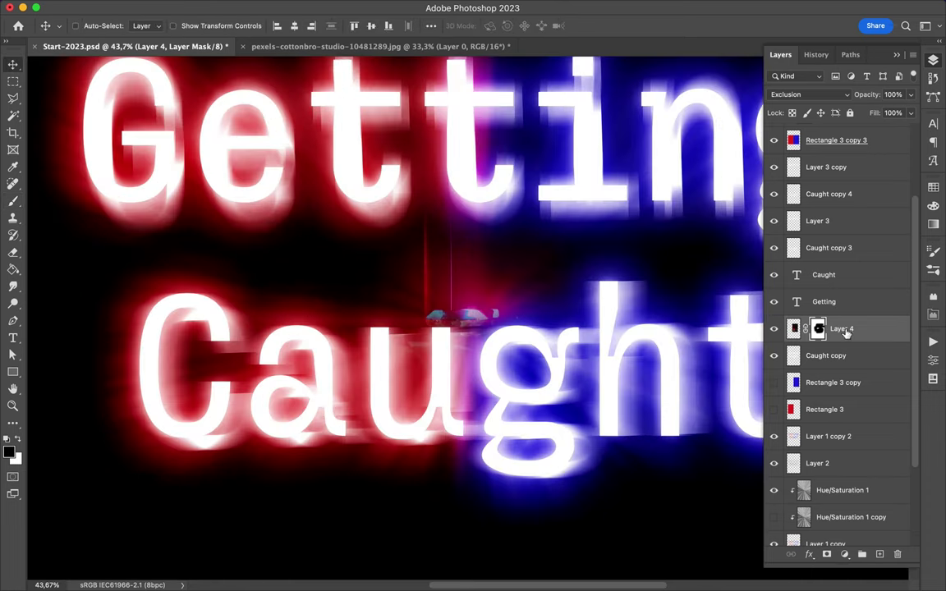
Duplicate the masked Layer 4, set the copies to Normal, and nudge them right
key(ctrl+j)
key(ctrl+j)
click(809, 95)
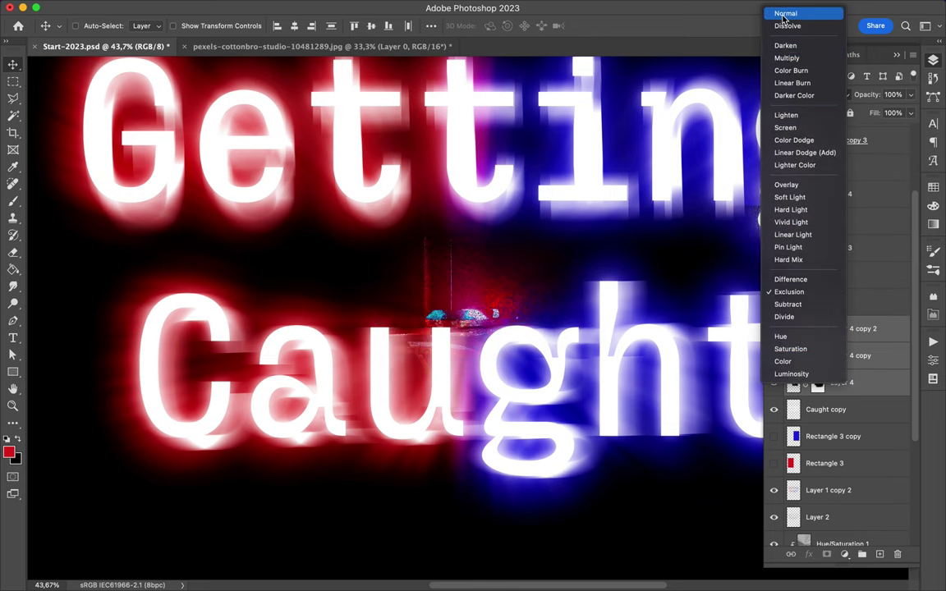
click(785, 14)
scroll(341, 350, down, 3)
scroll(306, 567, down, 2)
drag(467, 314, 478, 316)
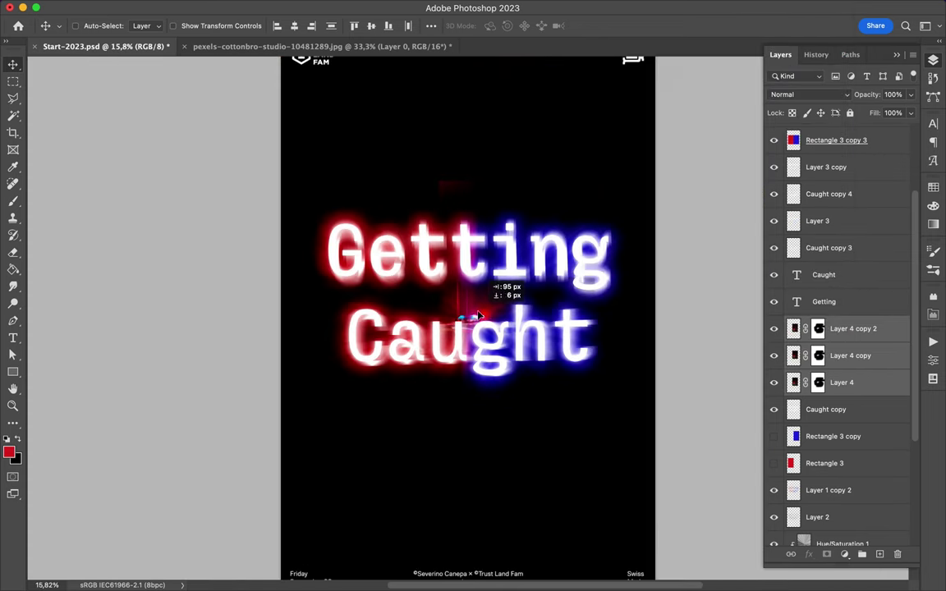
Switch to the brush with default black and white colours for the copy's mask
key(b)
key(alt+bracketright)
key(d)
key(ctrl+backslash)
key(alt+bracketleft)
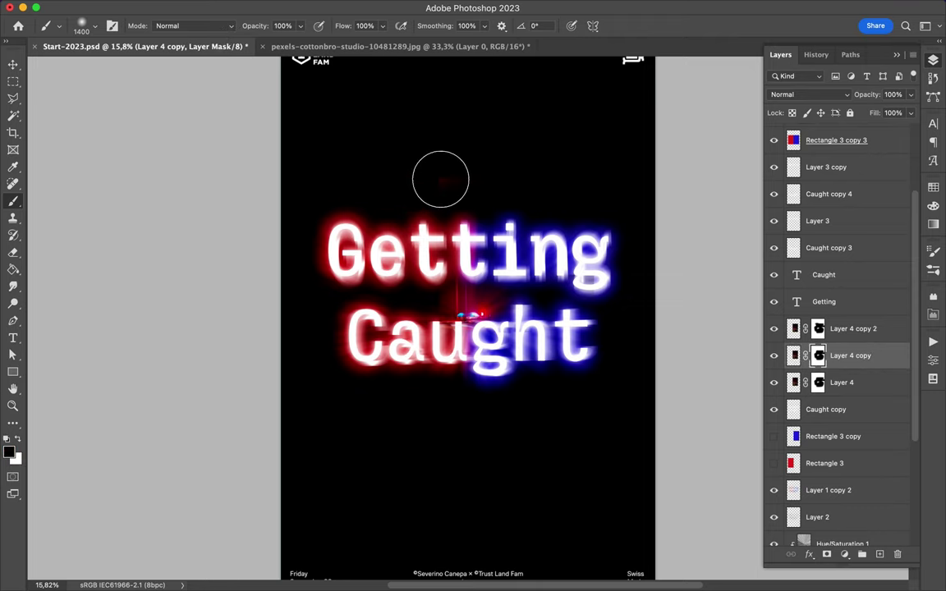